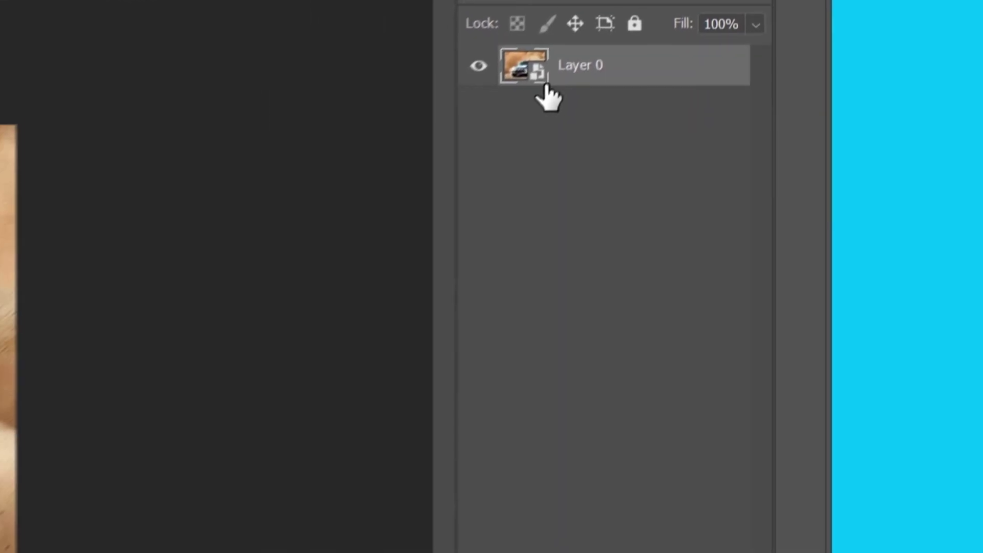
Rasterize Layer 0 of the rally photo into a plain pixel layer.
right_click(598, 40)
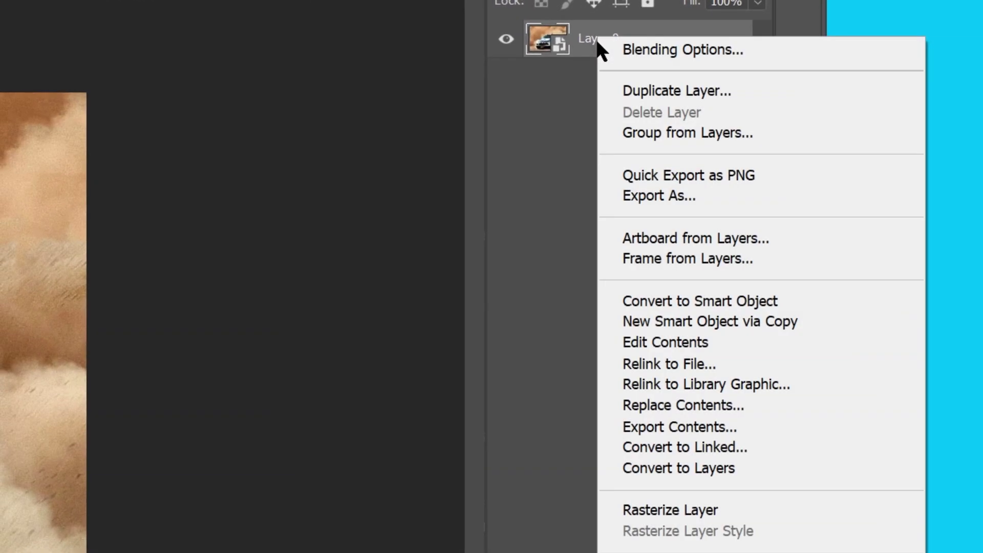
left_click(687, 509)
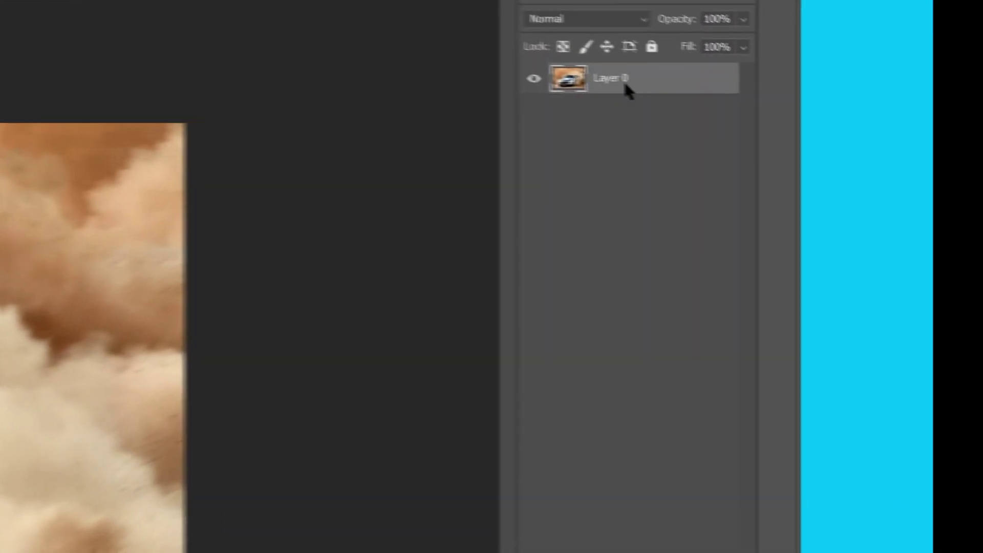
Duplicate Layer 0, refine the rally car selection with Smooth 4, and copy the car.
right_click(865, 105)
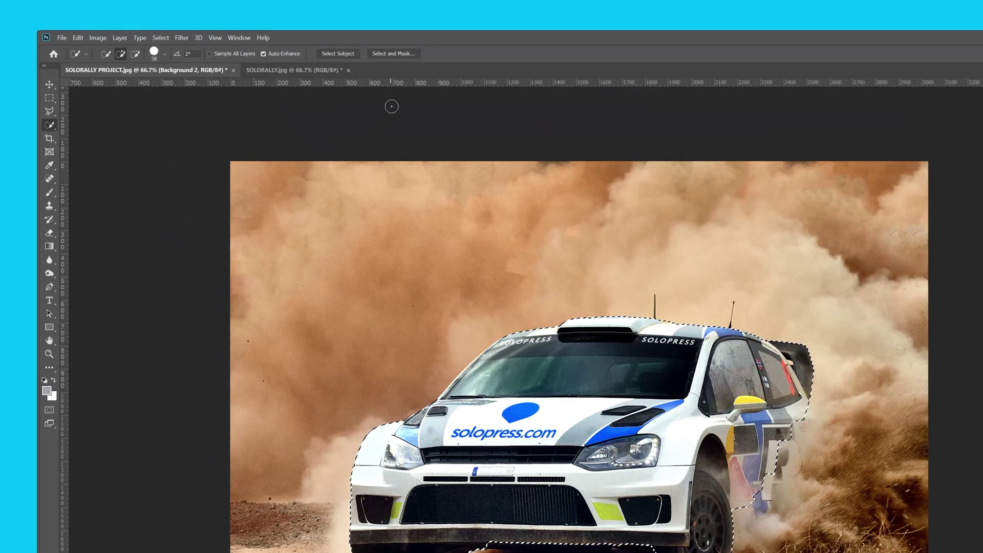
left_click(401, 56)
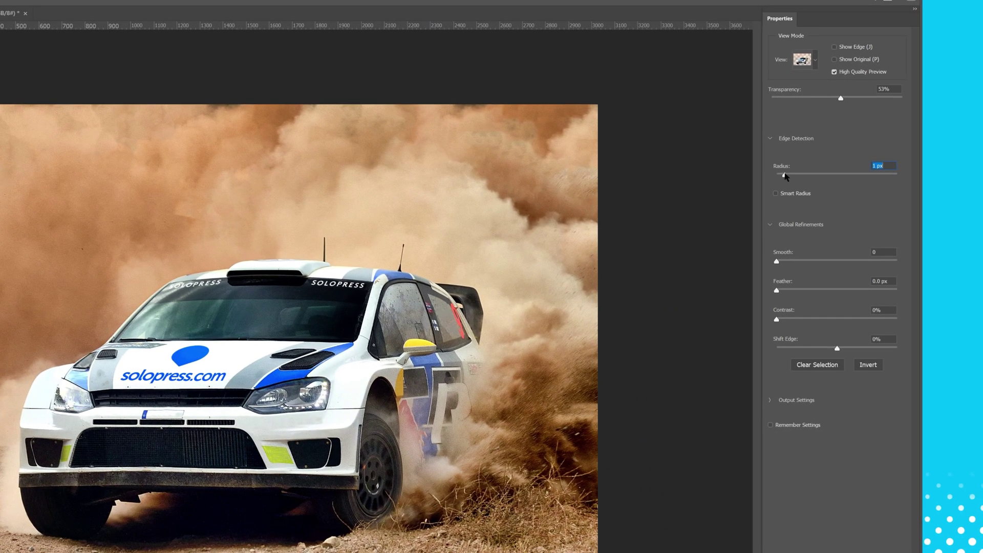
left_click_drag(777, 261, 782, 261)
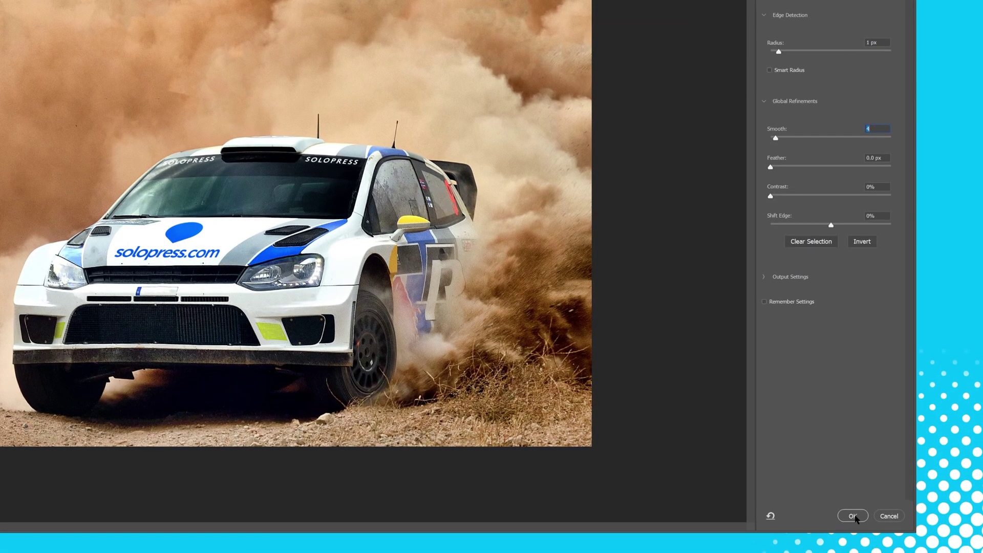
left_click(854, 516)
key("ctrl+c")
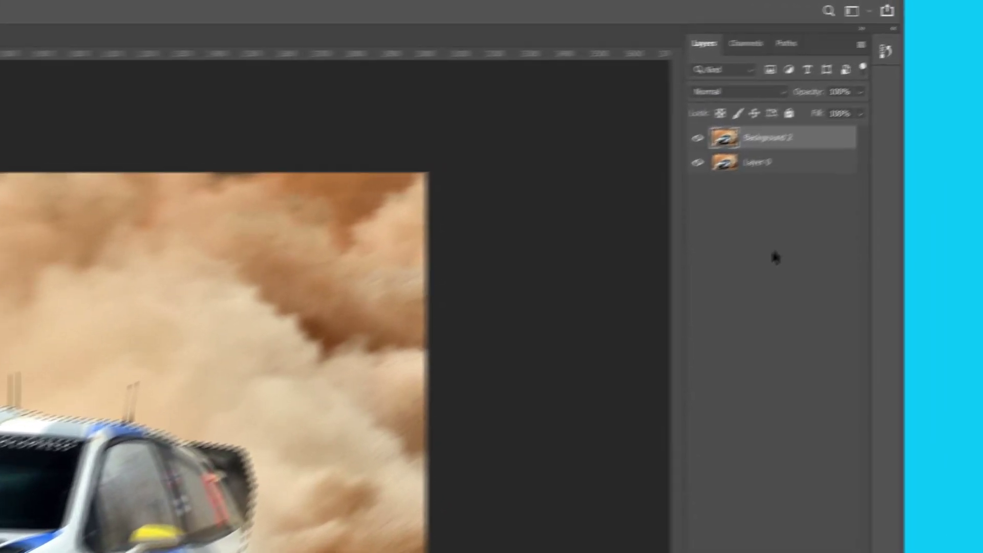
Paste the car in place as Layer 1, check the cut-out alone, then duplicate Layer 1.
key("ctrl+shift+v")
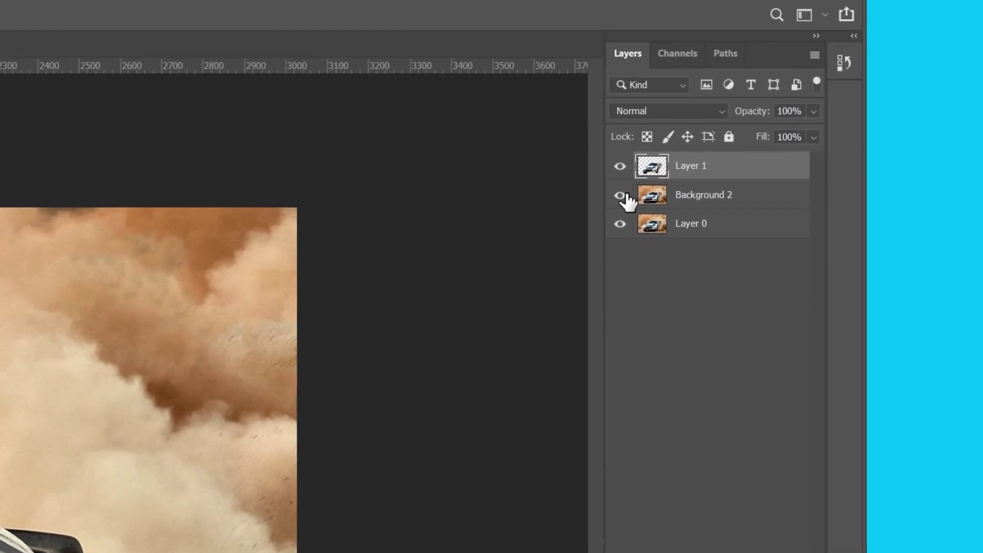
left_click(620, 197)
left_click(620, 225)
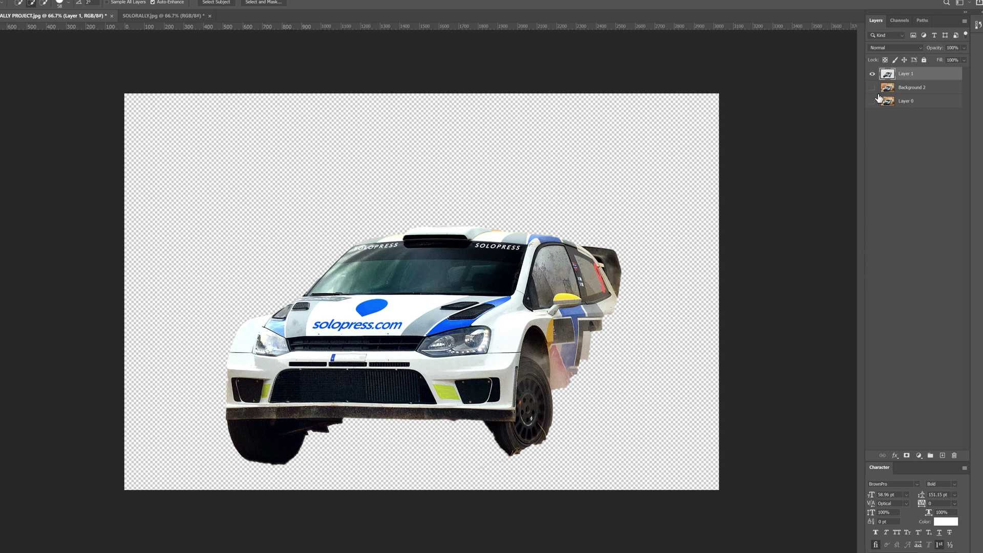
left_click_drag(872, 88, 878, 107)
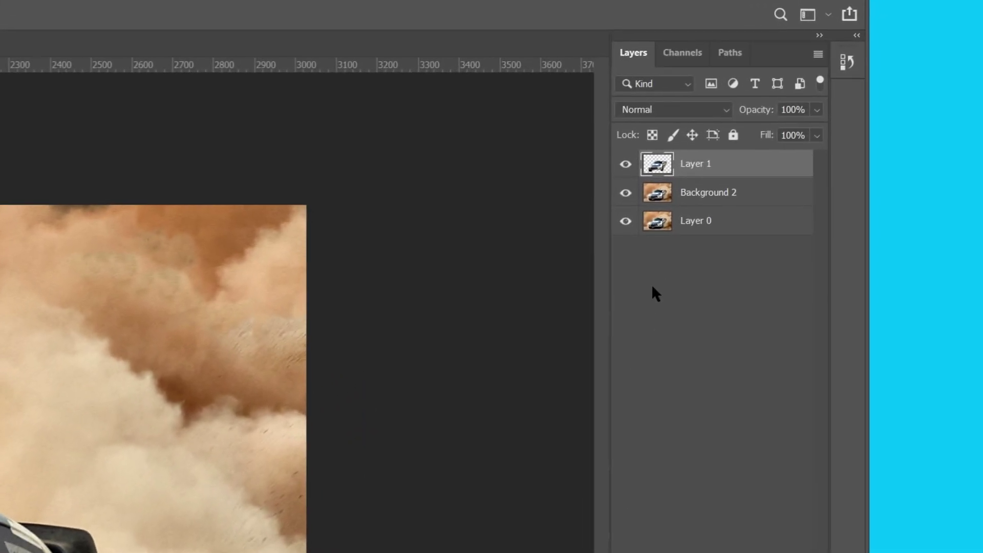
right_click(698, 169)
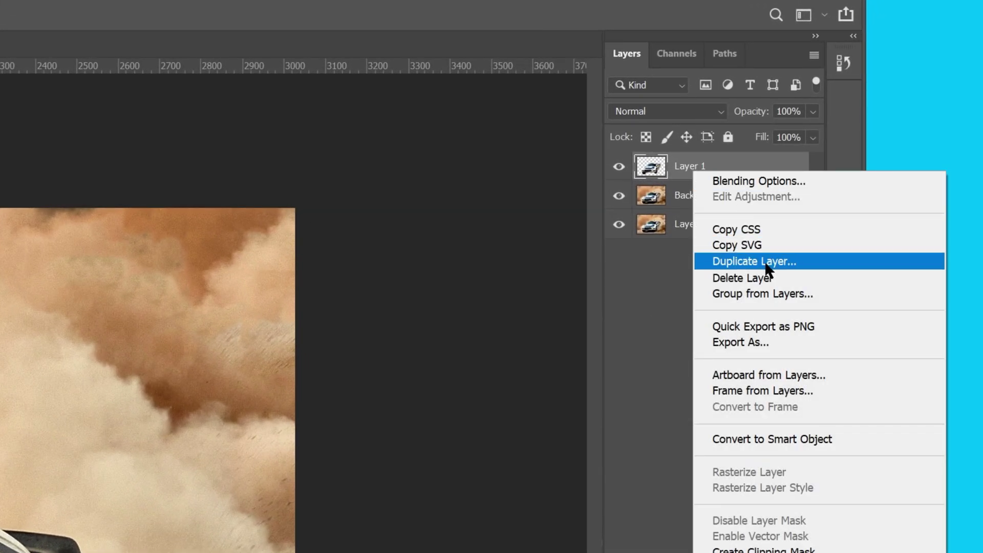
left_click(773, 262)
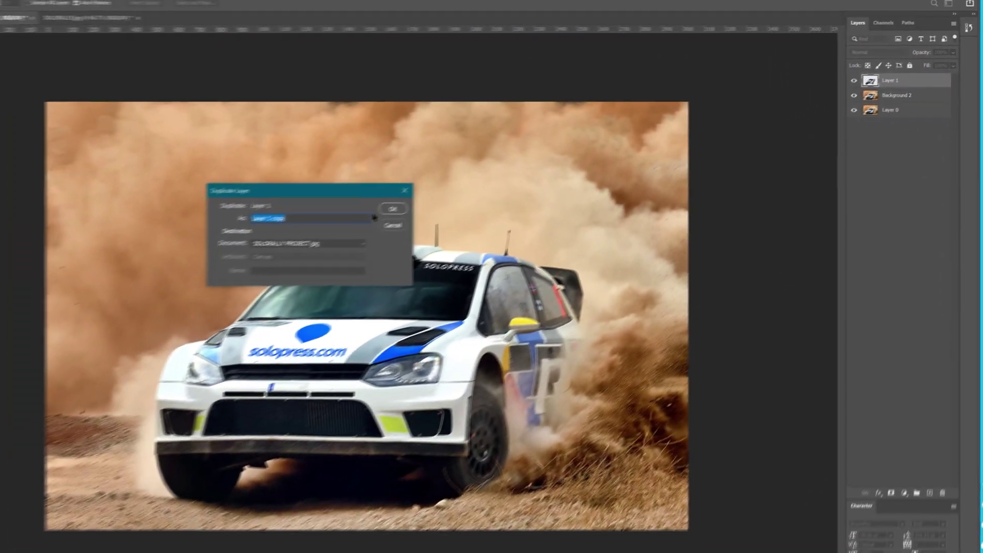
Confirm the Layer 1 copy duplicate and set the Wave filter type to Square.
key("Return")
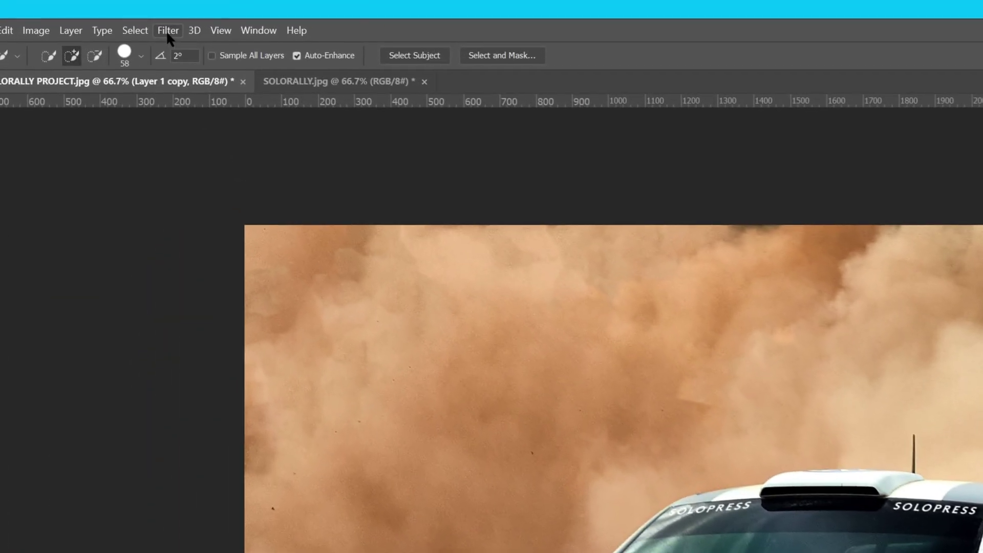
left_click(85, 0)
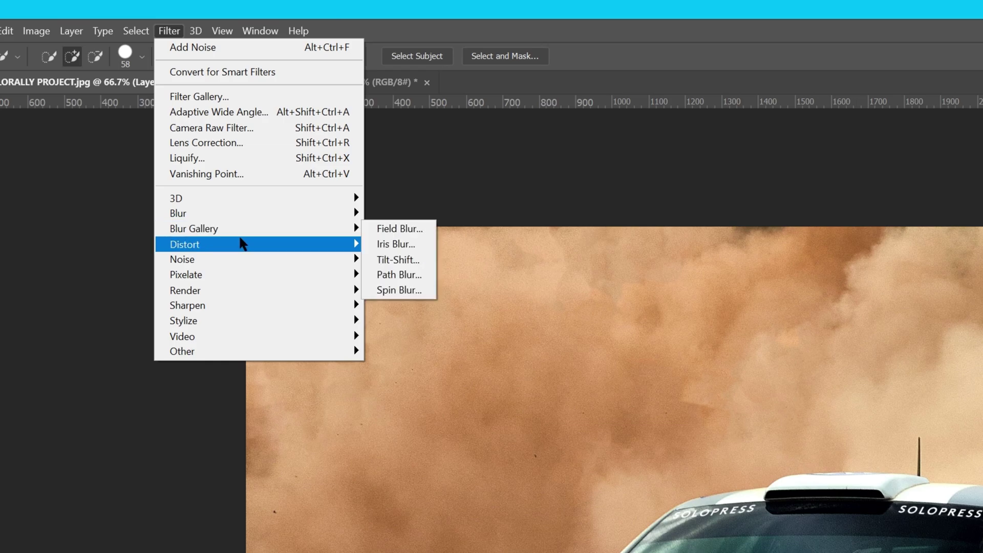
mouse_move(245, 247)
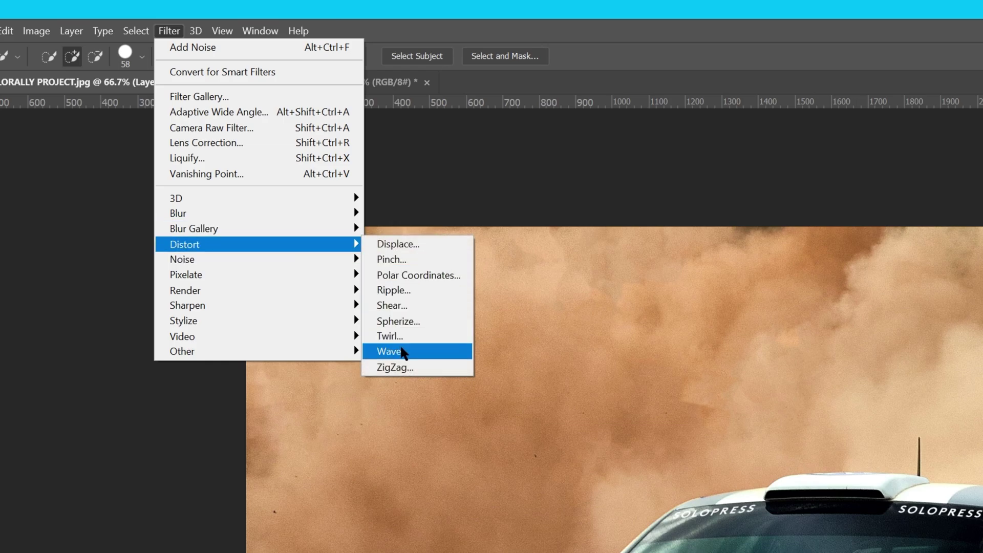
left_click(401, 352)
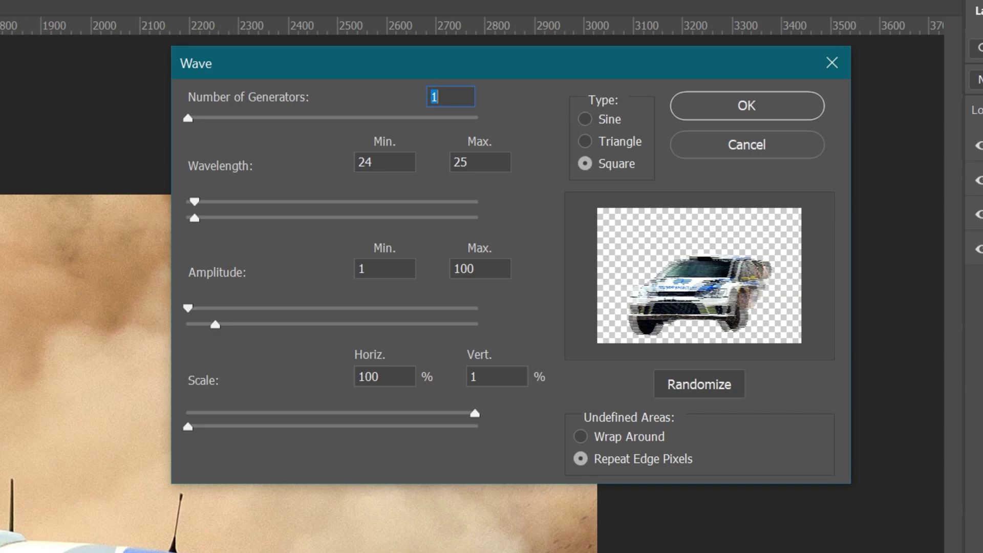
left_click(627, 165)
Set wavelength 50–350, amplitude 250–400 and horizontal scale 5% in the Wave filter.
double_click(403, 159)
type("50")
key("Tab")
type("350")
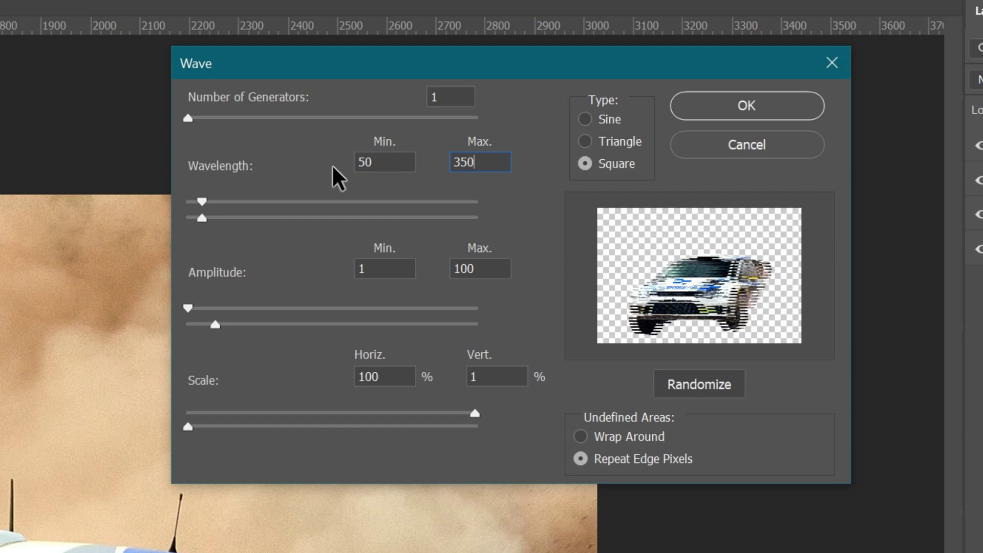
key("Tab")
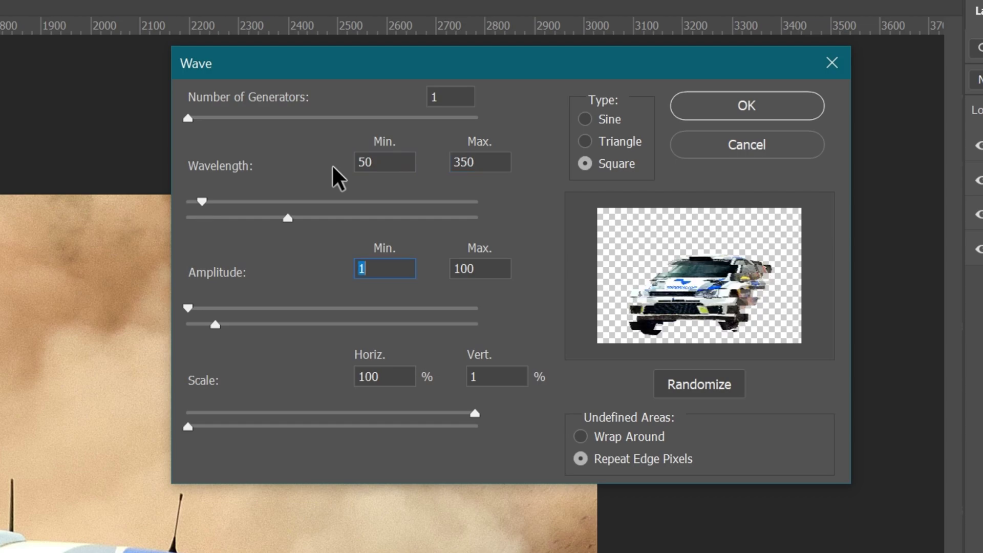
type("250")
key("Tab")
type("400")
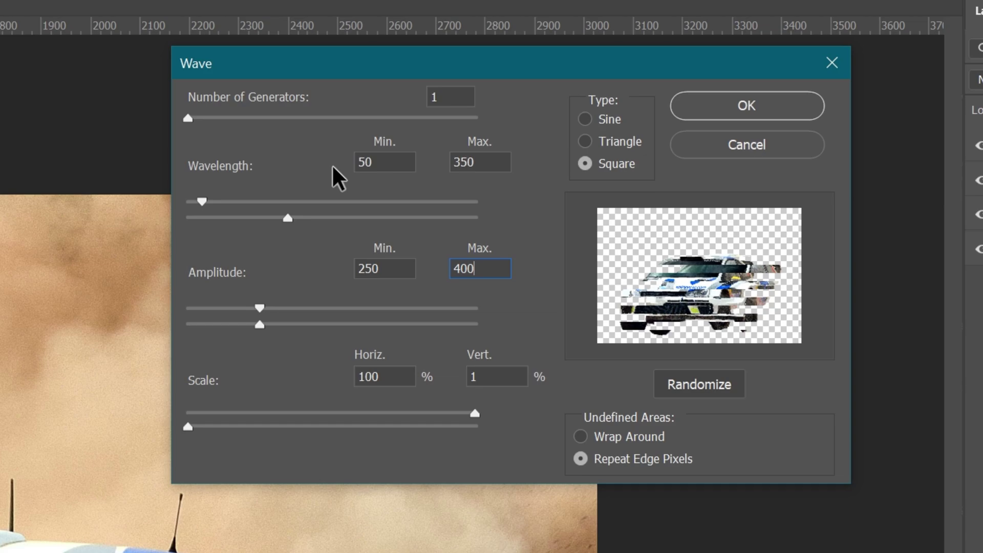
key("Tab")
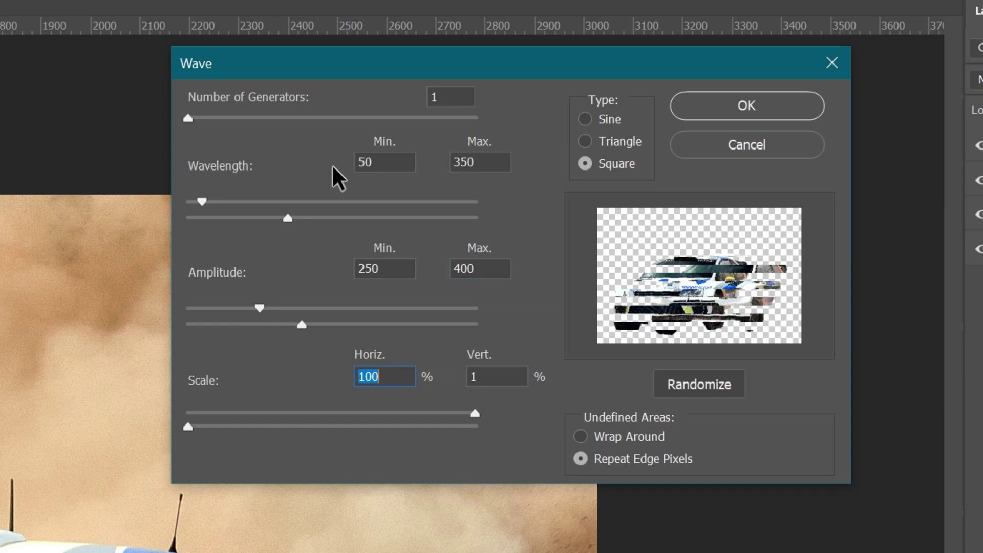
type("5")
key("Tab")
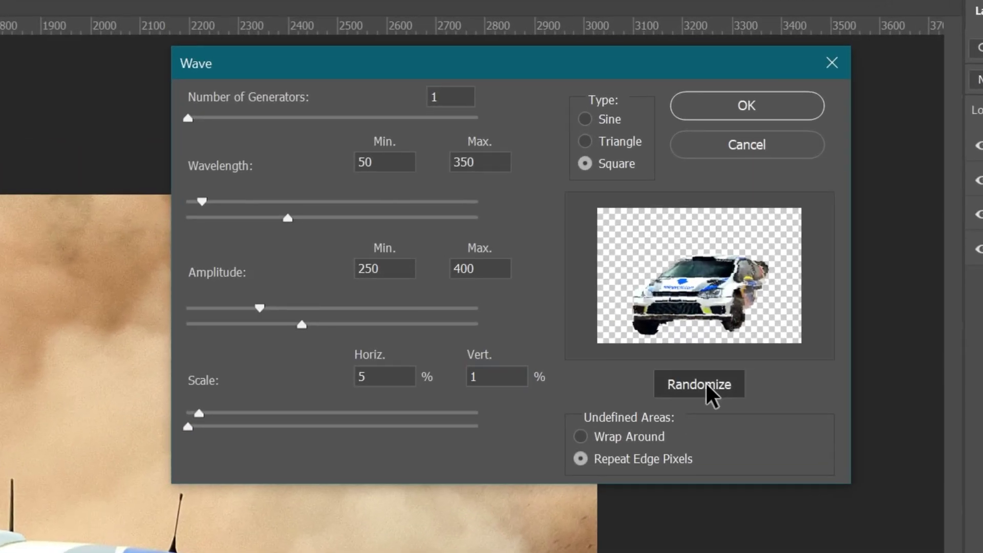
Randomize the wave pattern several times and apply it to Layer 1 copy.
left_click(723, 171)
left_click(702, 383)
left_click(703, 383)
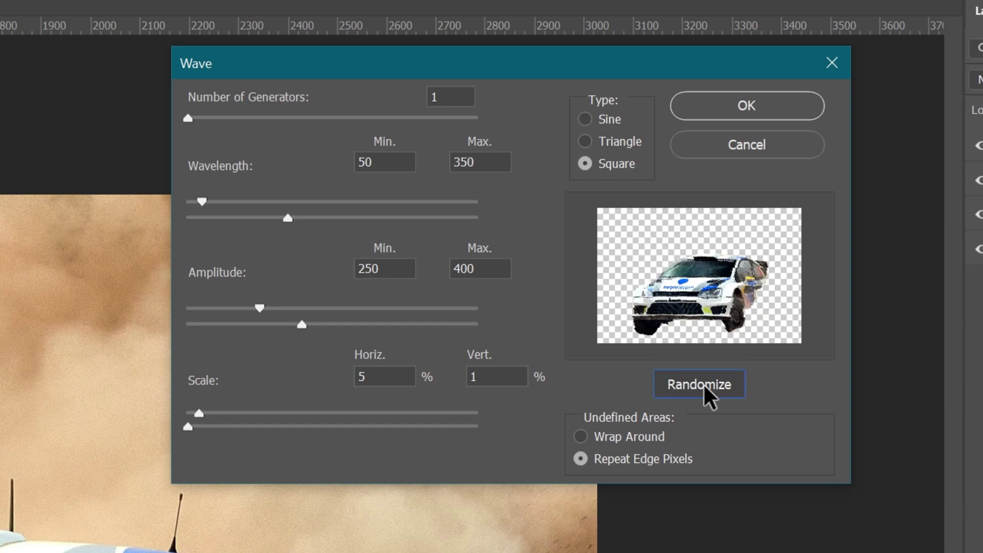
left_click(703, 383)
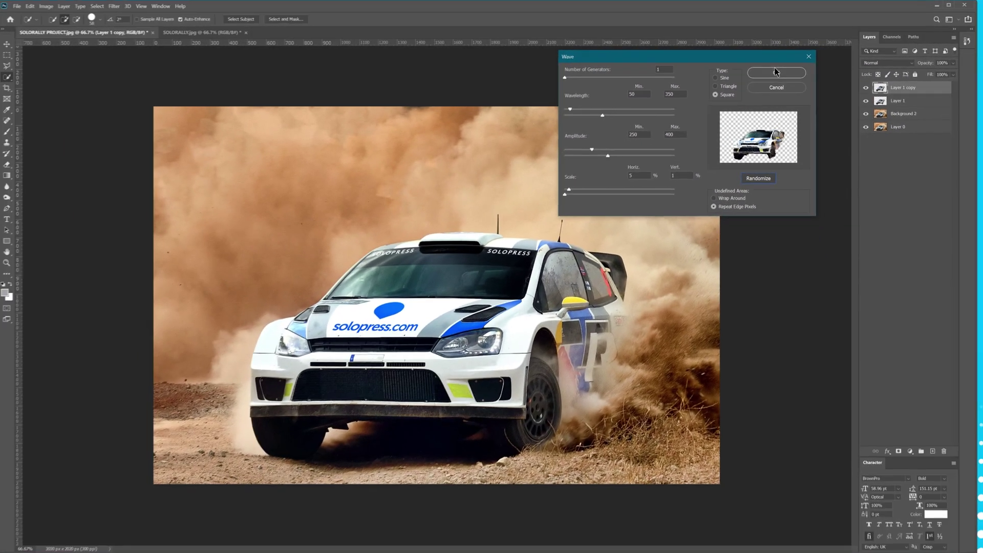
left_click(750, 102)
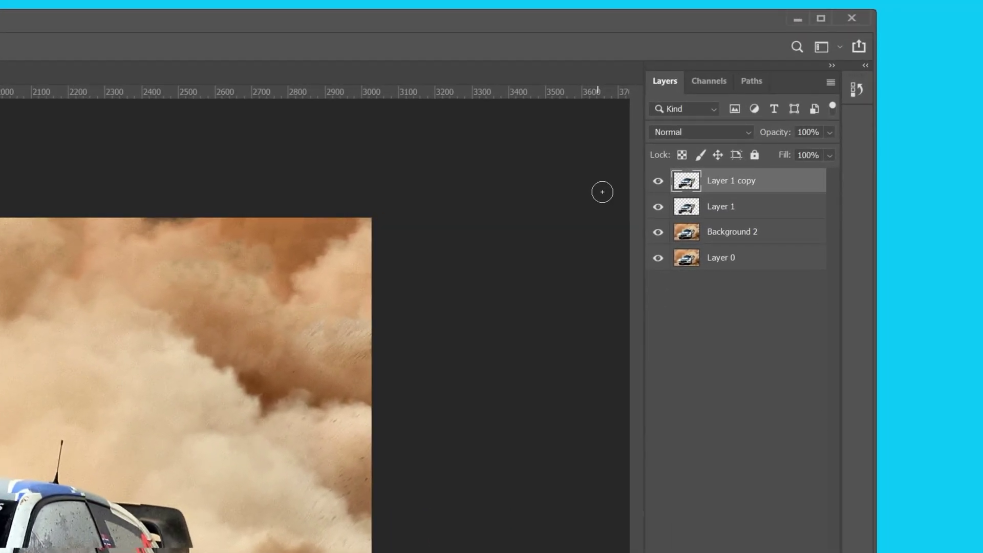
Set Layer 1 copy's blend mode to Luminosity and hide the layer.
left_click(701, 132)
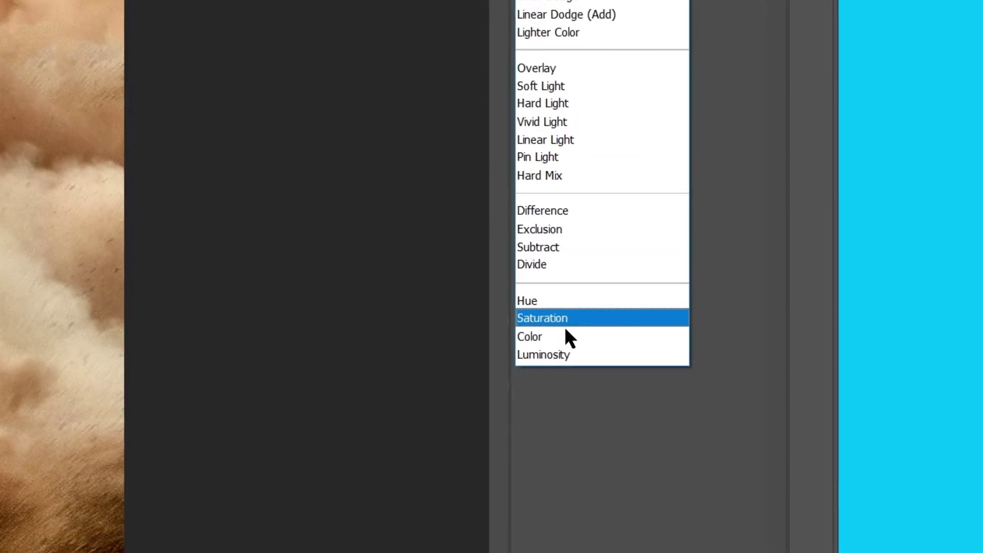
left_click(573, 354)
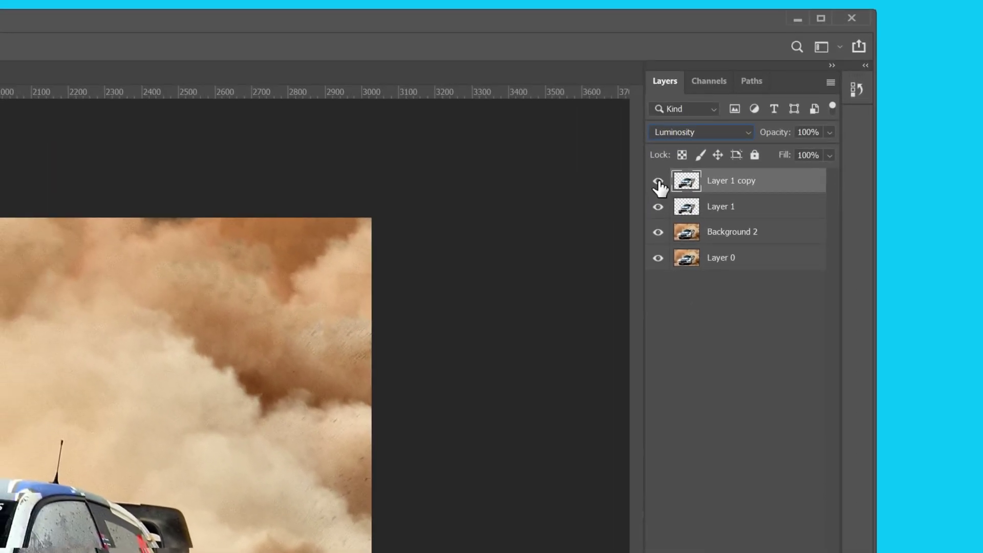
left_click(658, 181)
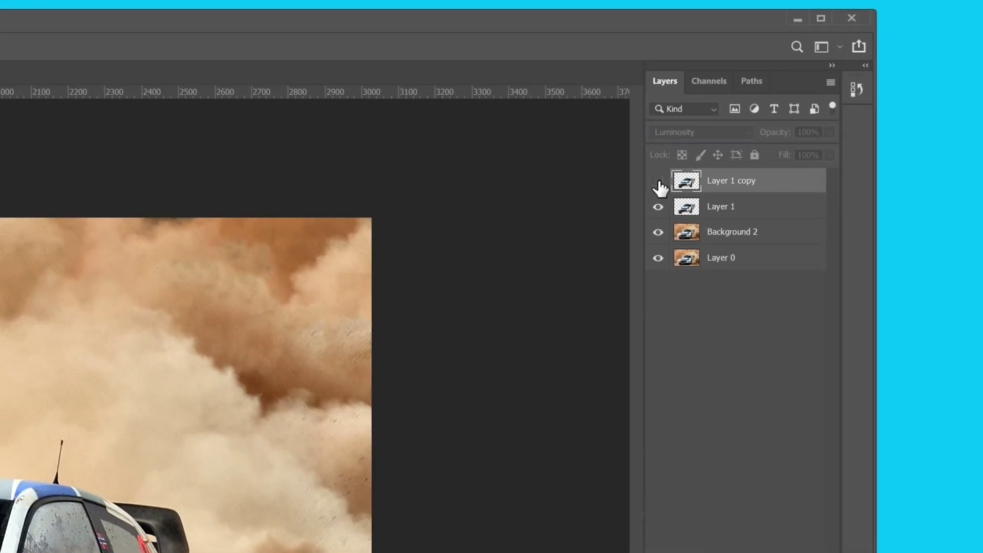
Apply a randomized Square Wave distortion to Layer 1, then show Layer 1 copy again.
left_click(715, 208)
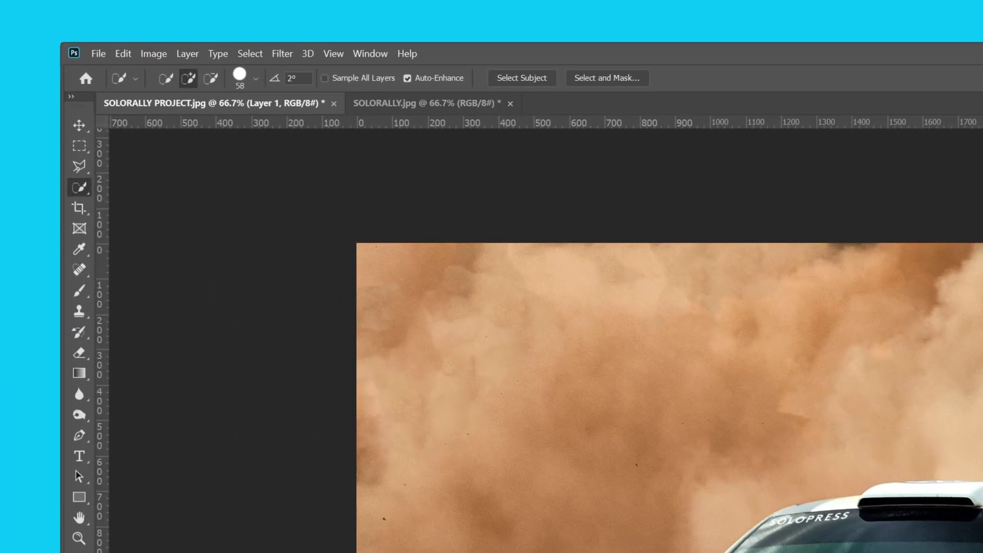
left_click(283, 54)
mouse_move(343, 261)
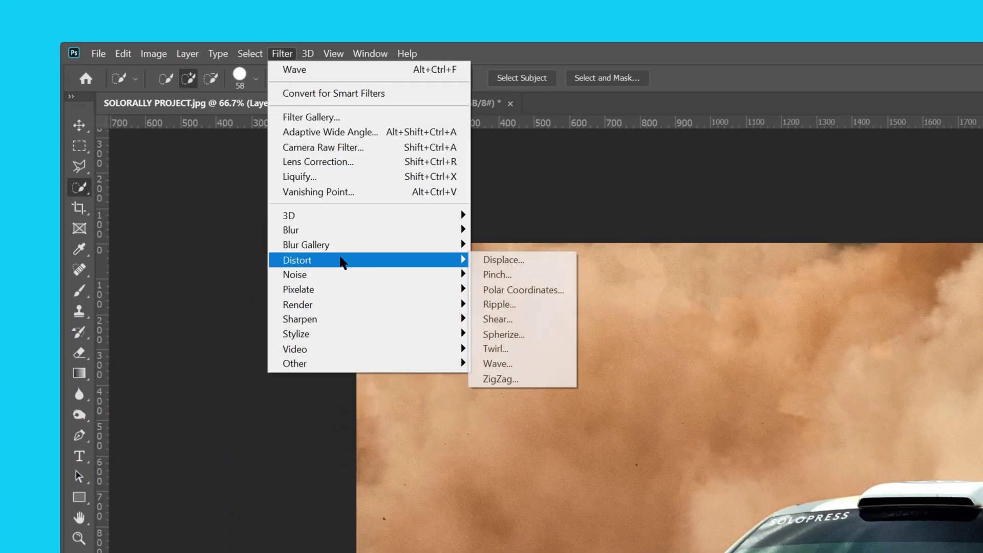
left_click(548, 364)
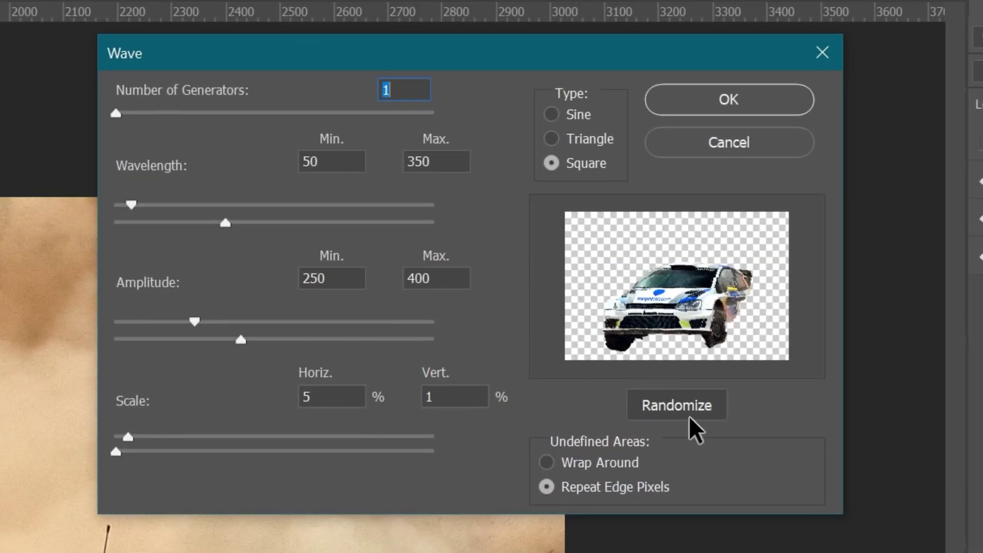
left_click(690, 415)
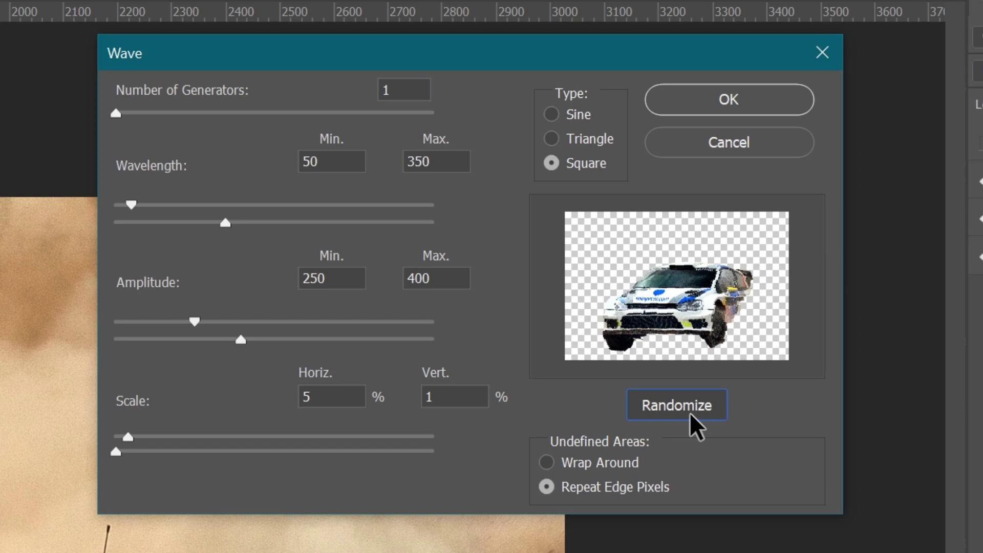
left_click(690, 412)
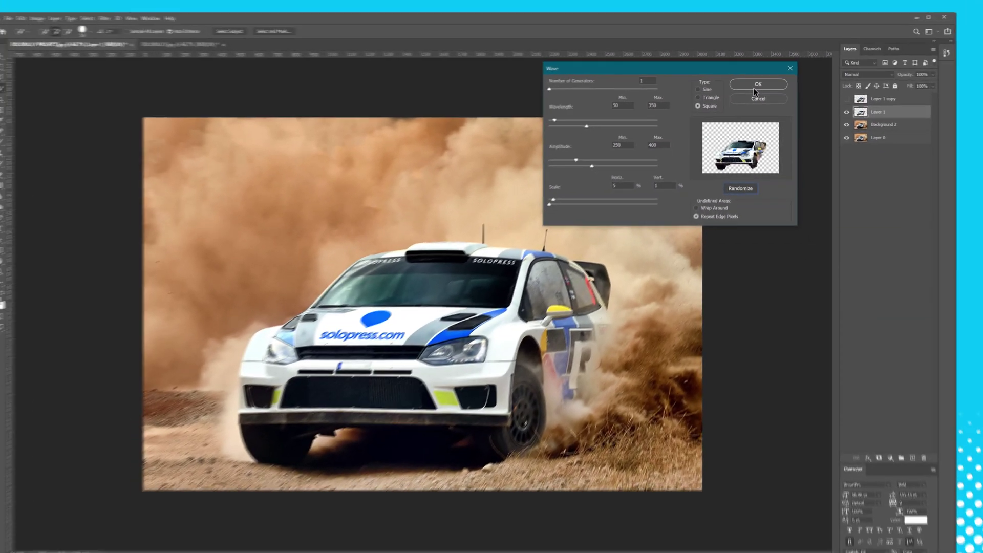
left_click(754, 87)
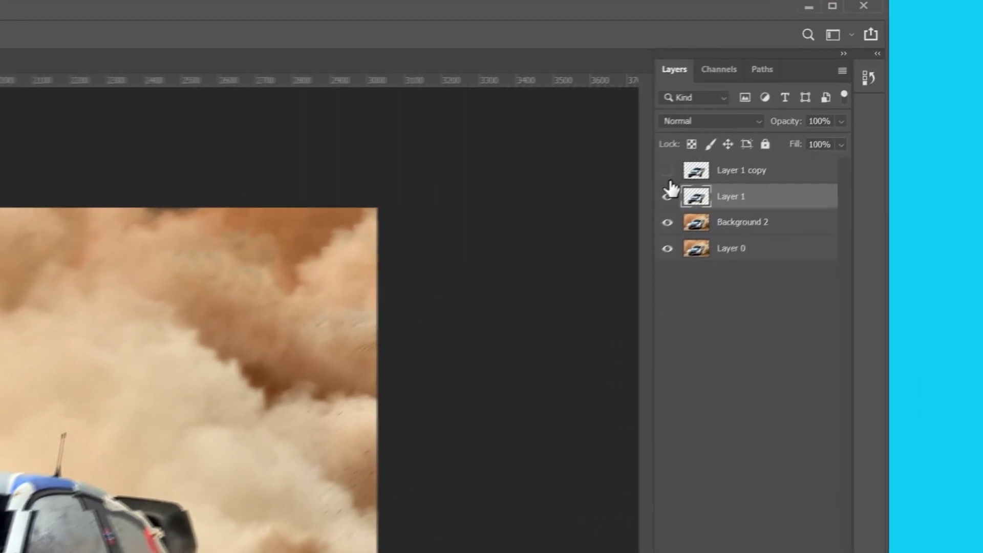
left_click(843, 97)
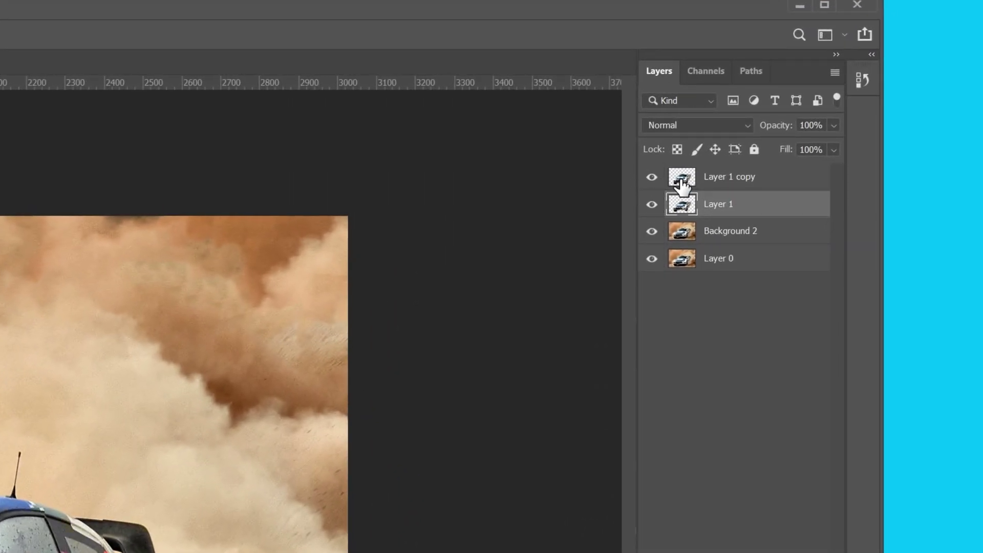
Uncheck the G and B channels in Layer 1 copy's blending options.
right_click(704, 176)
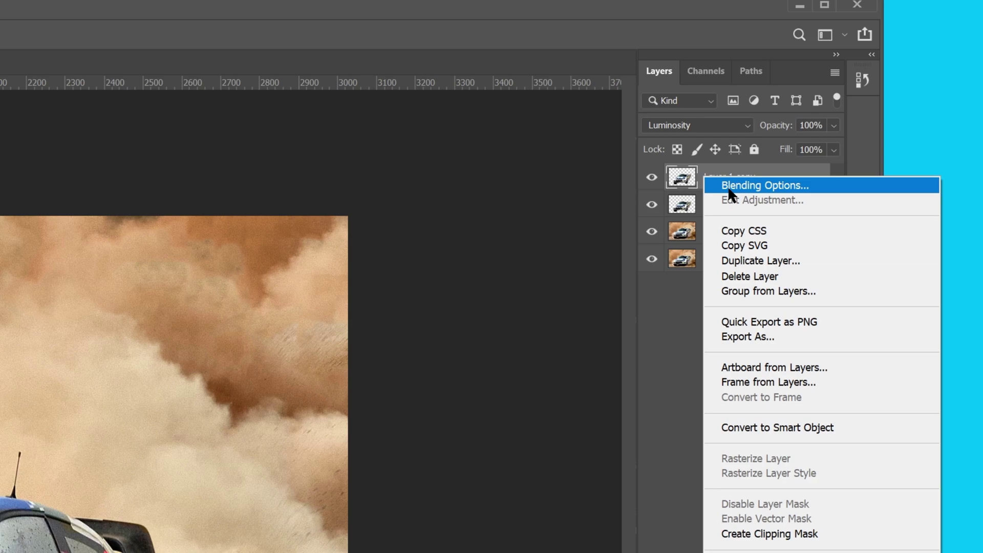
left_click(727, 186)
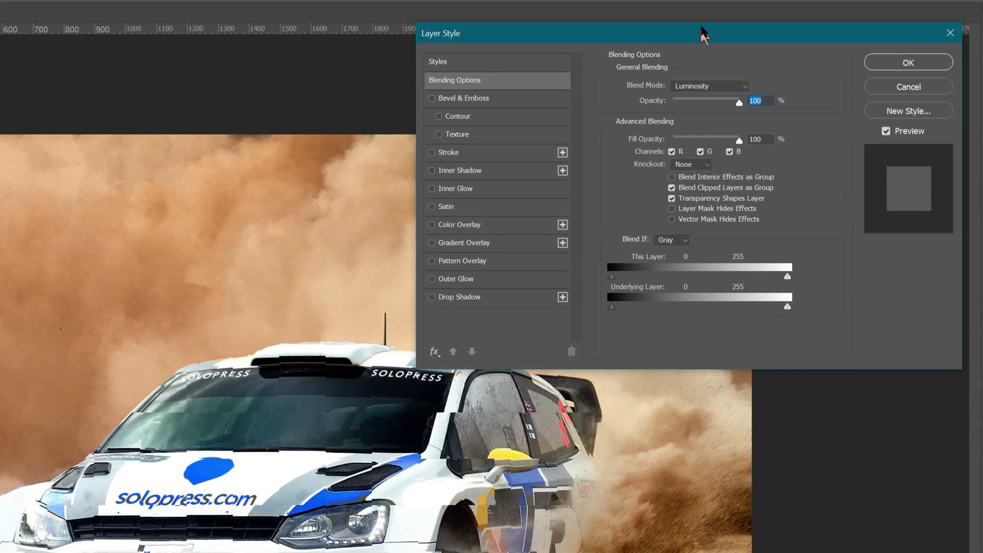
left_click_drag(702, 27, 703, 23)
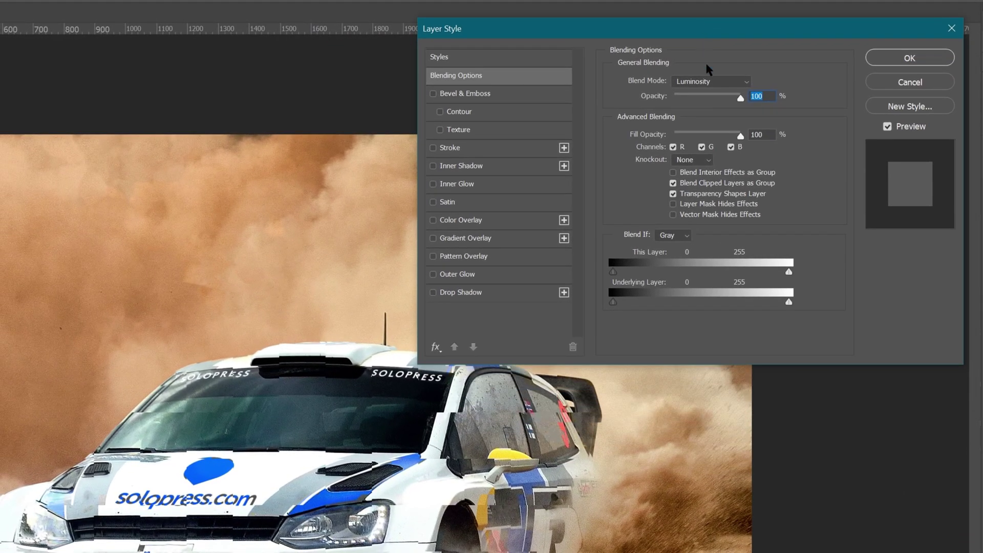
left_click(702, 147)
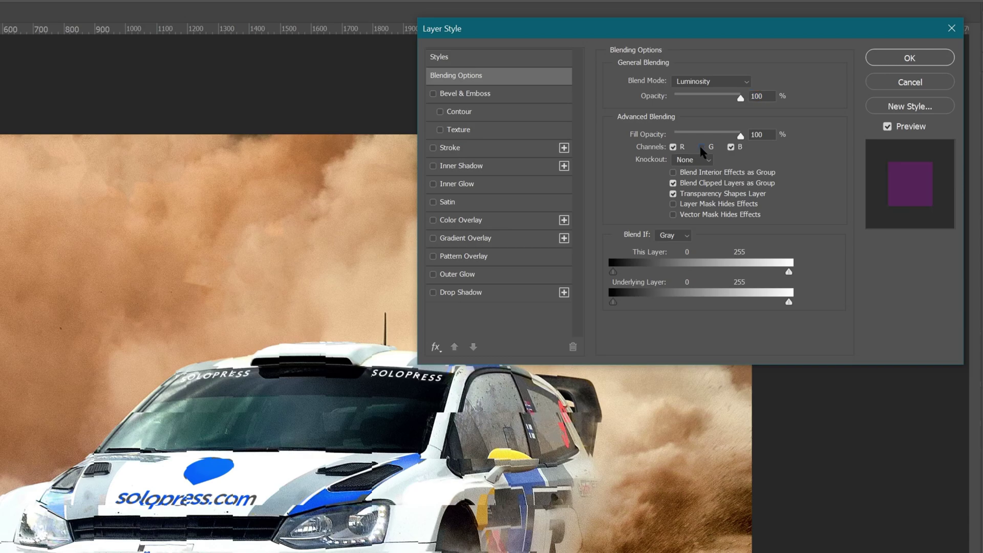
left_click(731, 147)
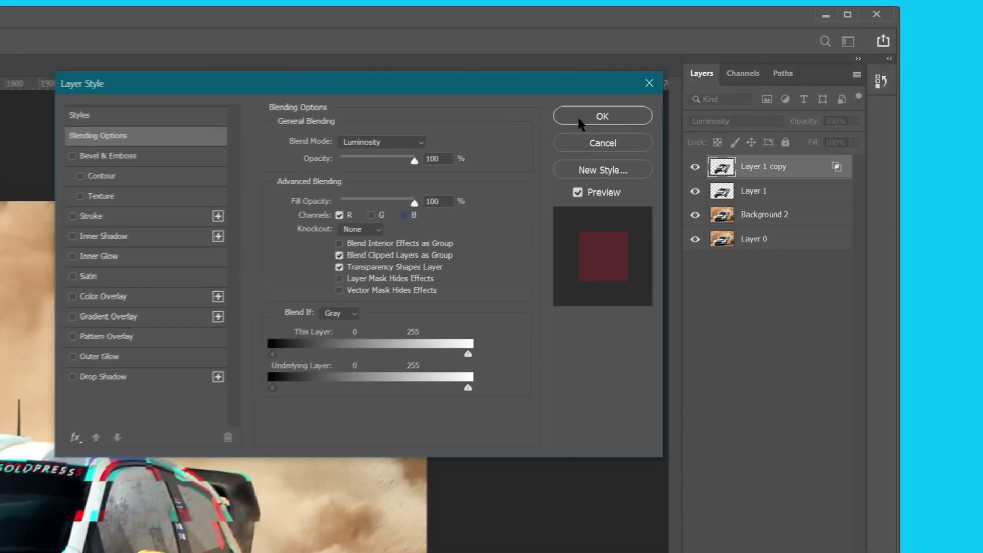
left_click(774, 78)
Uncheck the G and B channels in Layer 1's blending options, leaving only red.
right_click(736, 195)
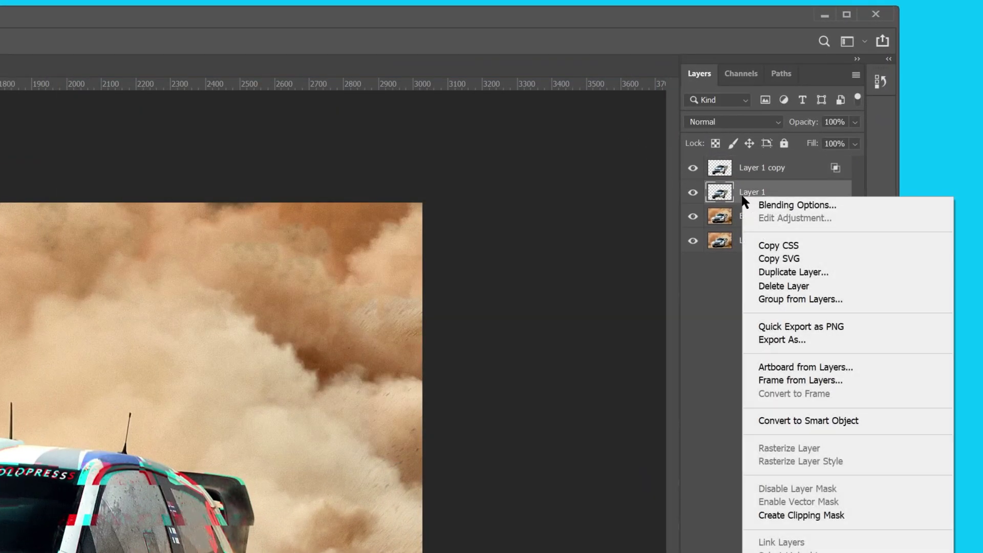
left_click(758, 204)
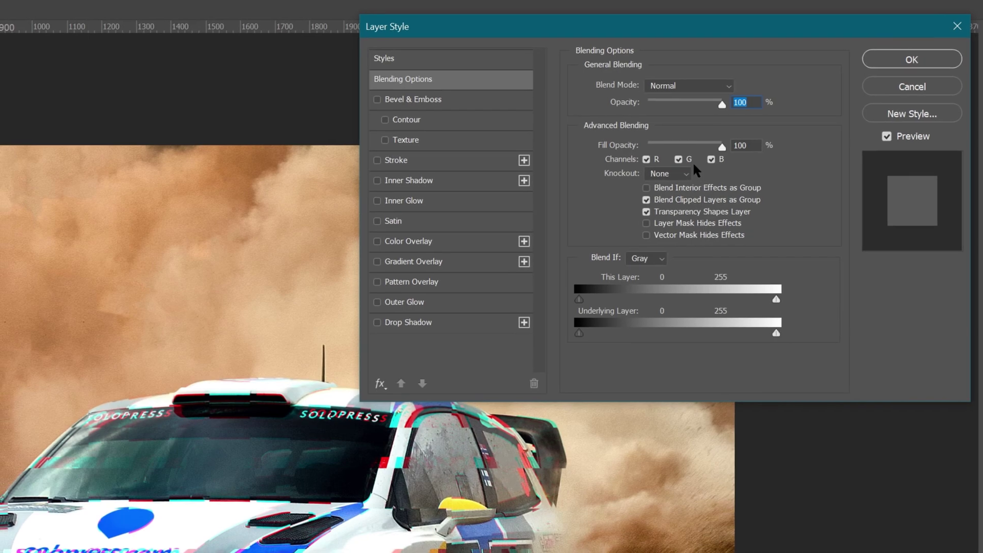
left_click(679, 159)
left_click(712, 159)
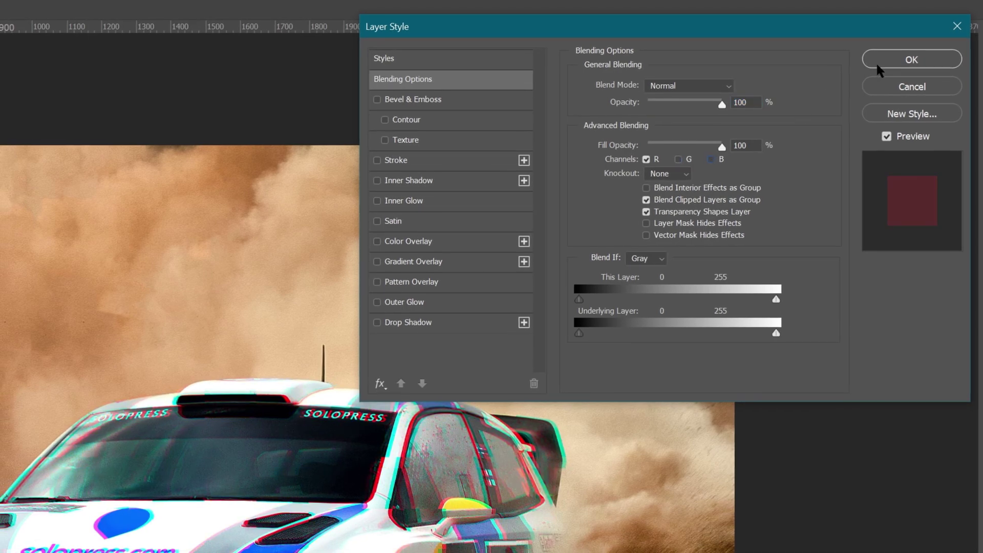
left_click(883, 64)
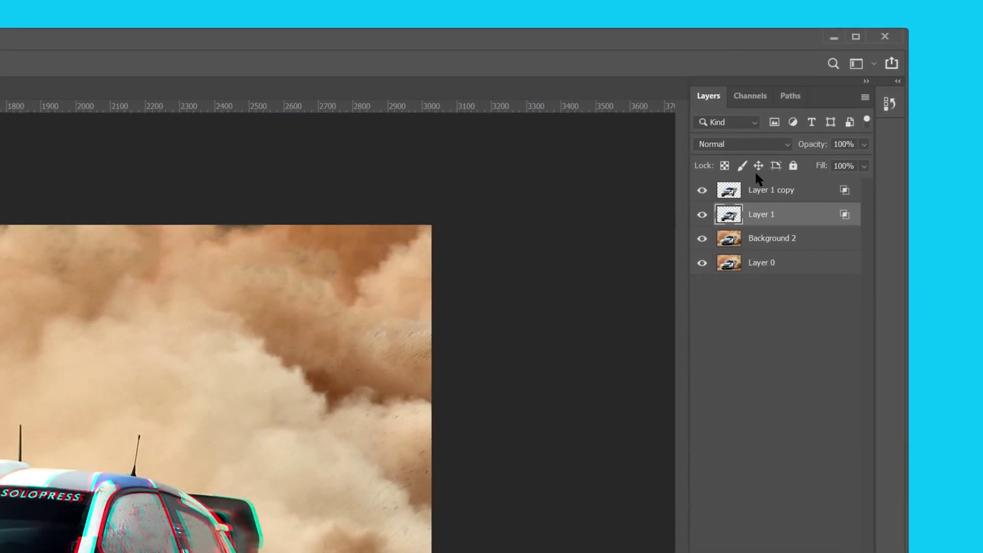
left_click(787, 196)
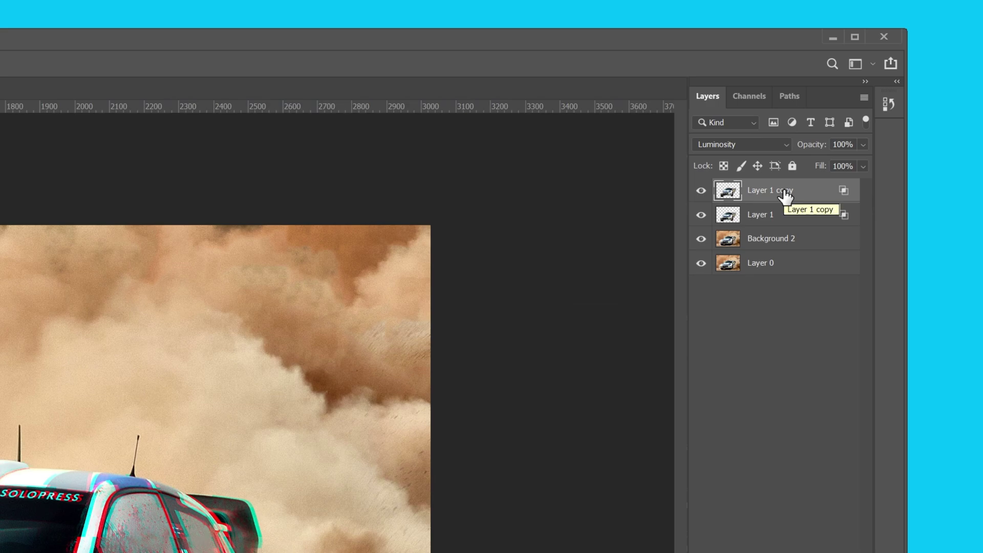
Duplicate Layer 1 copy as Layer 1 copy 2.
right_click(786, 196)
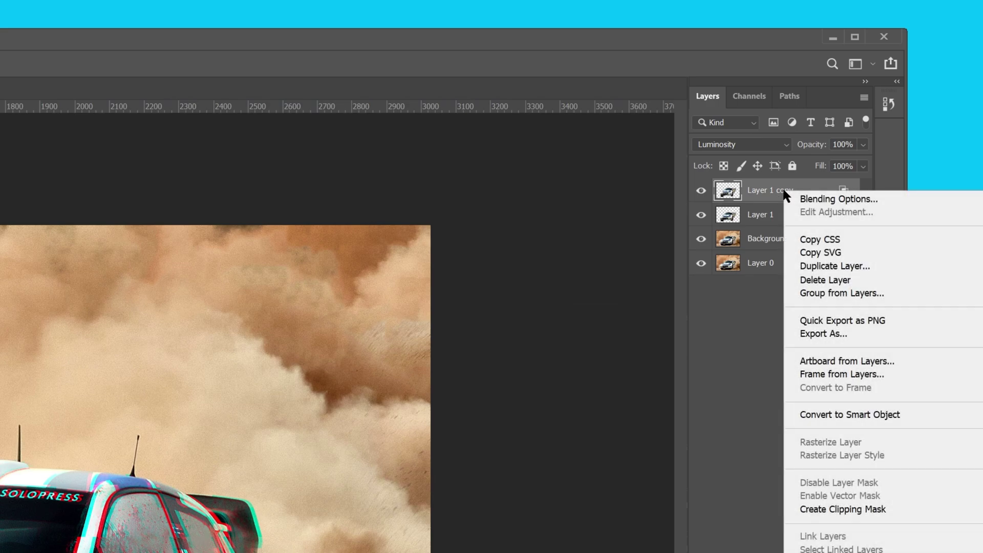
left_click(832, 266)
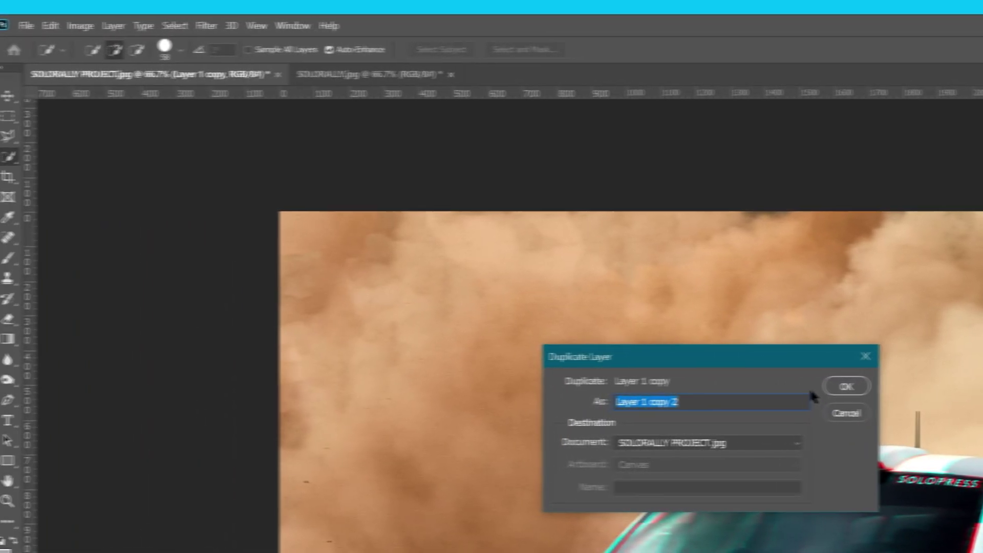
left_click(847, 386)
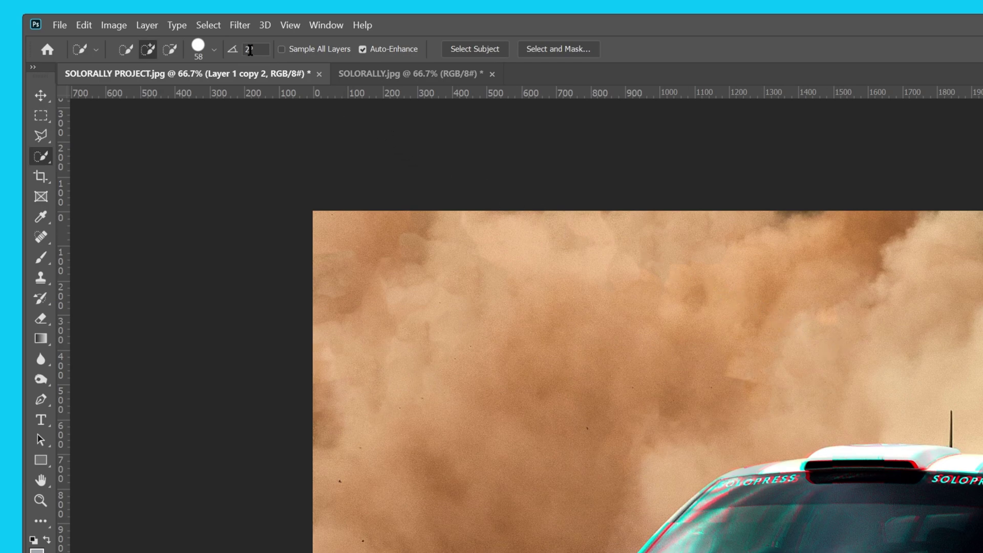
Set a Wave filter with wavelength 24–25, amplitude 1–100 and 100% horizontal scale.
left_click(239, 25)
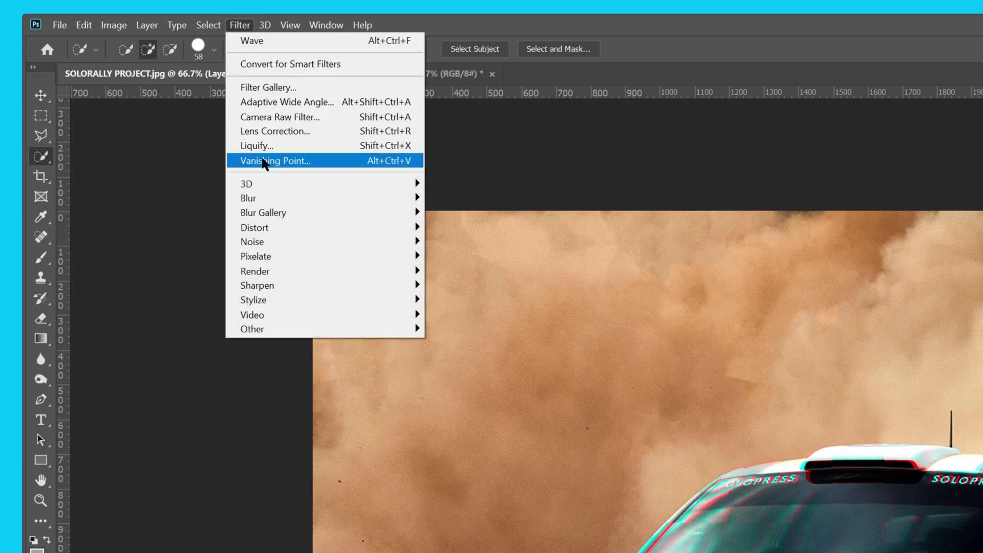
mouse_move(269, 229)
left_click(478, 321)
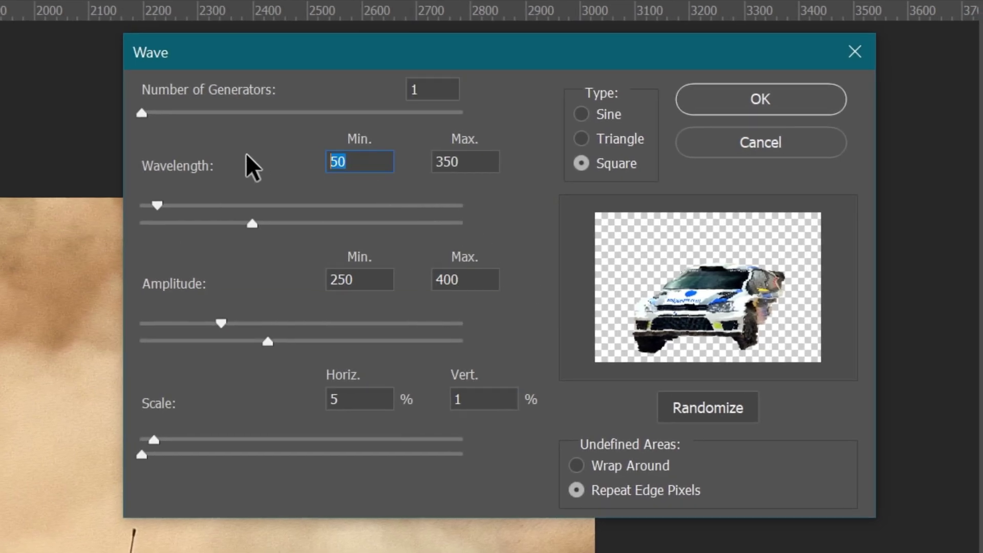
type("24")
key("Tab")
type("2")
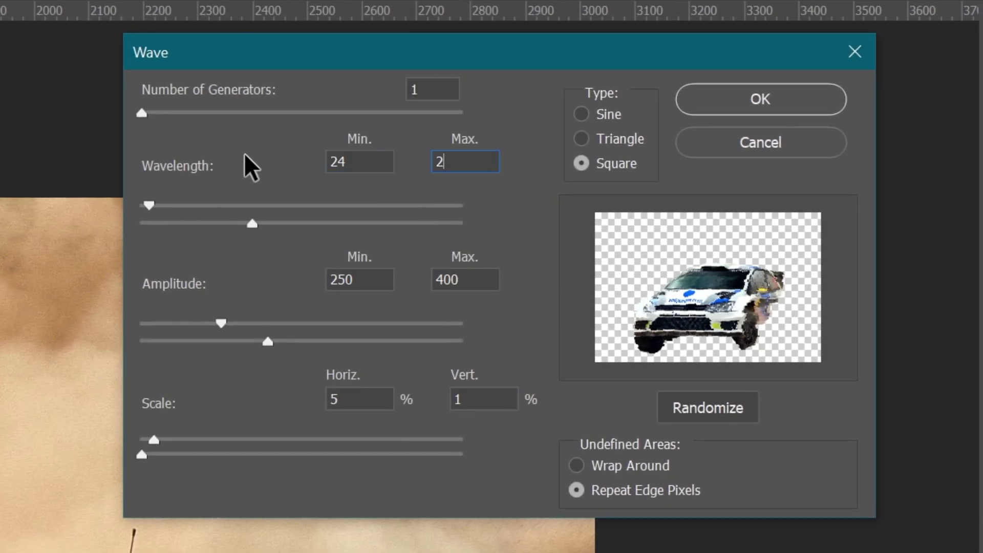
type("5")
key("Tab")
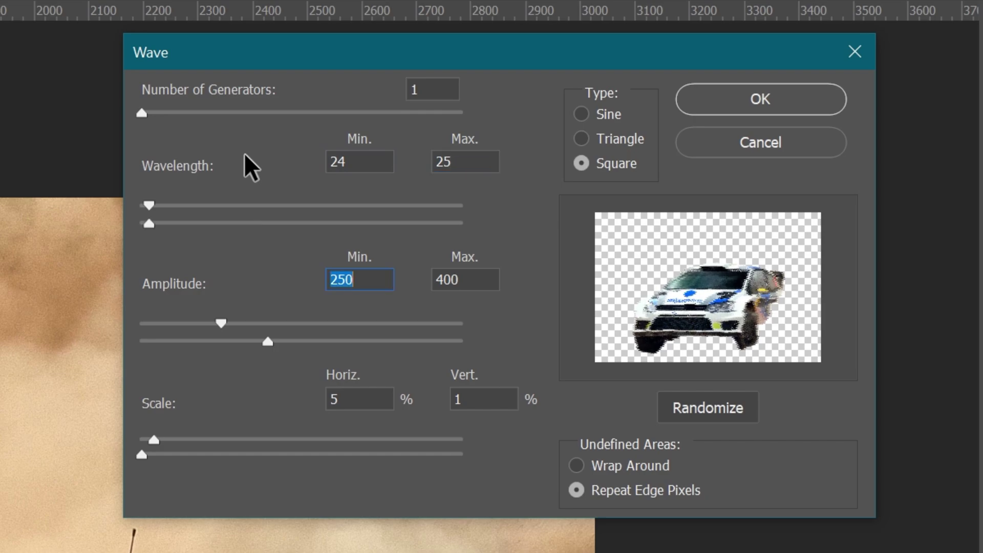
type("1")
key("Tab")
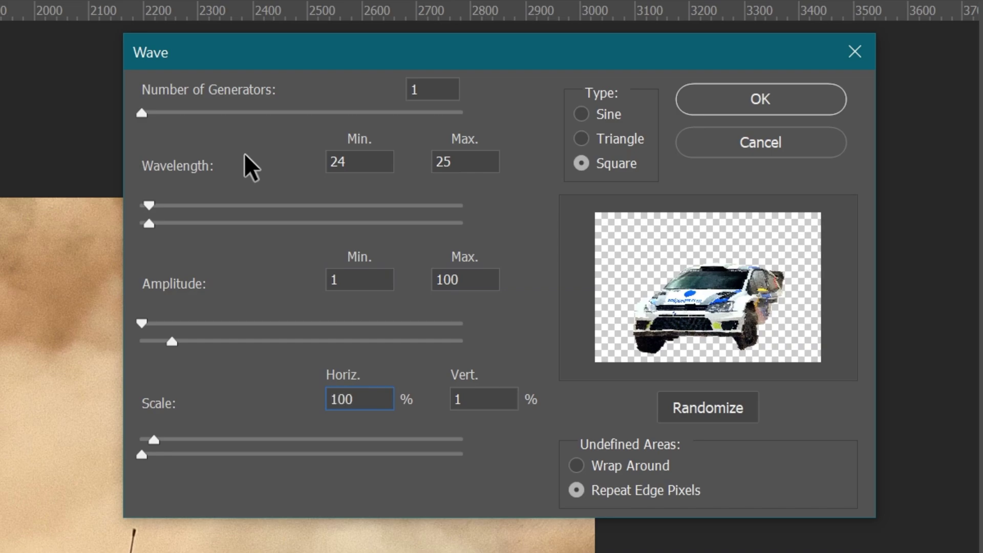
key("Tab")
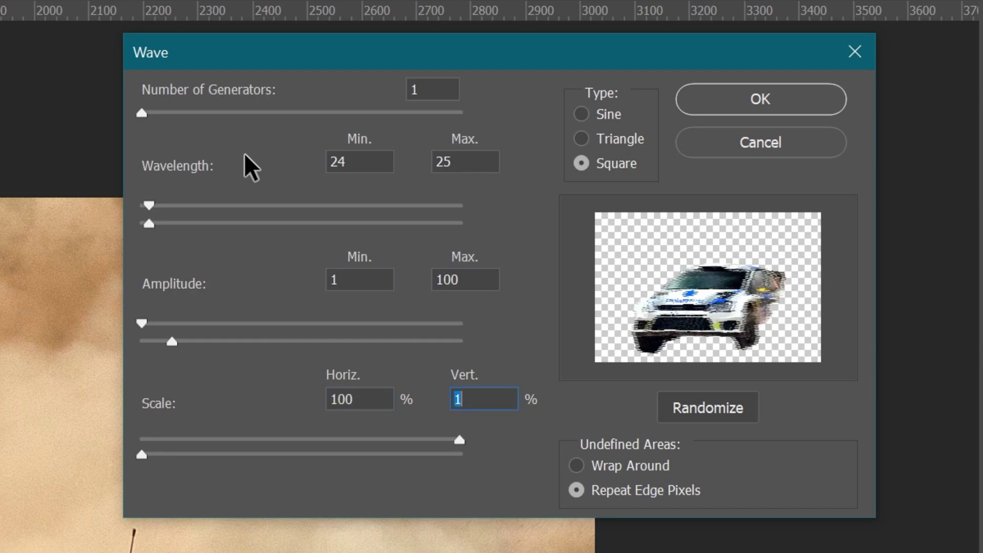
Randomize the wave pattern three times.
left_click(729, 406)
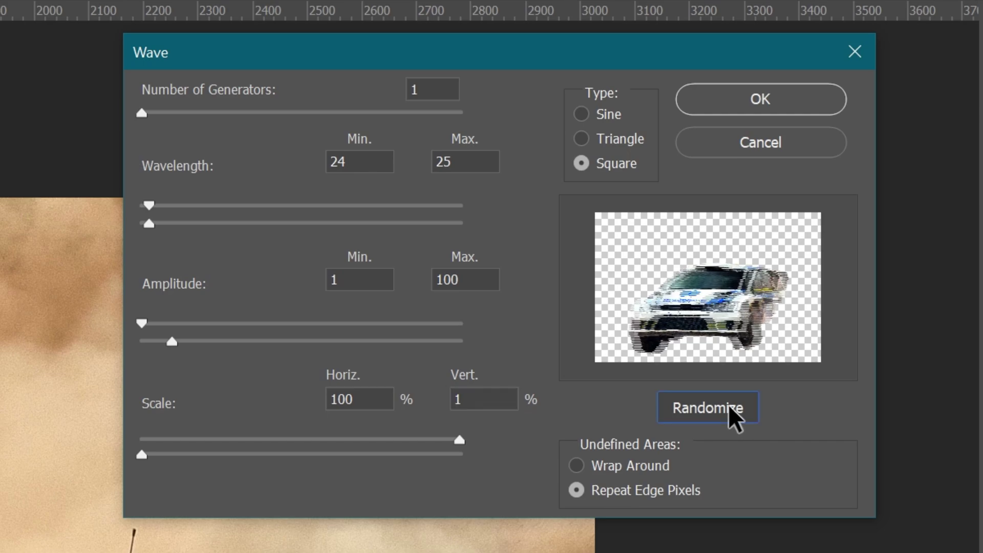
left_click(728, 405)
left_click(728, 405)
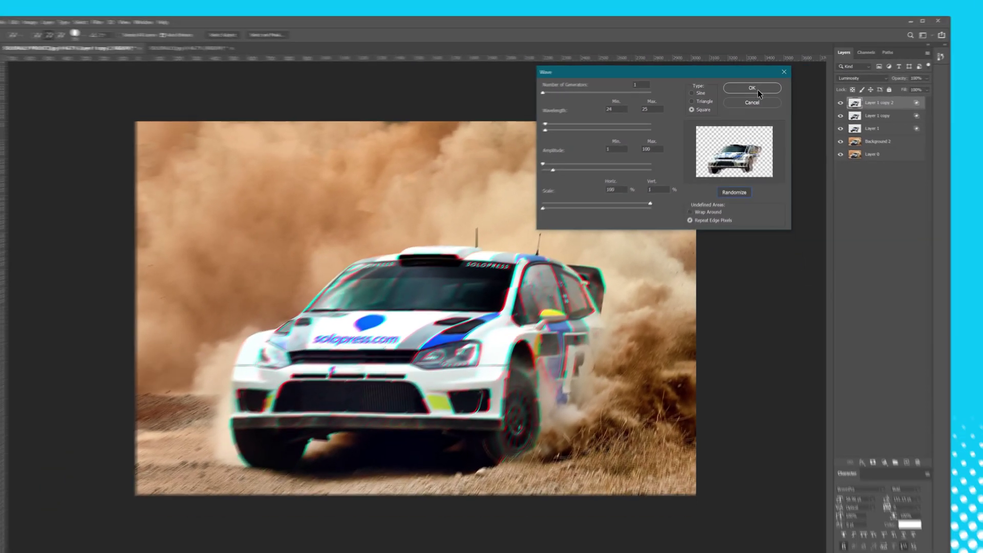
Apply the wave to Layer 1 copy 2, then duplicate all three car layers.
left_click(758, 90)
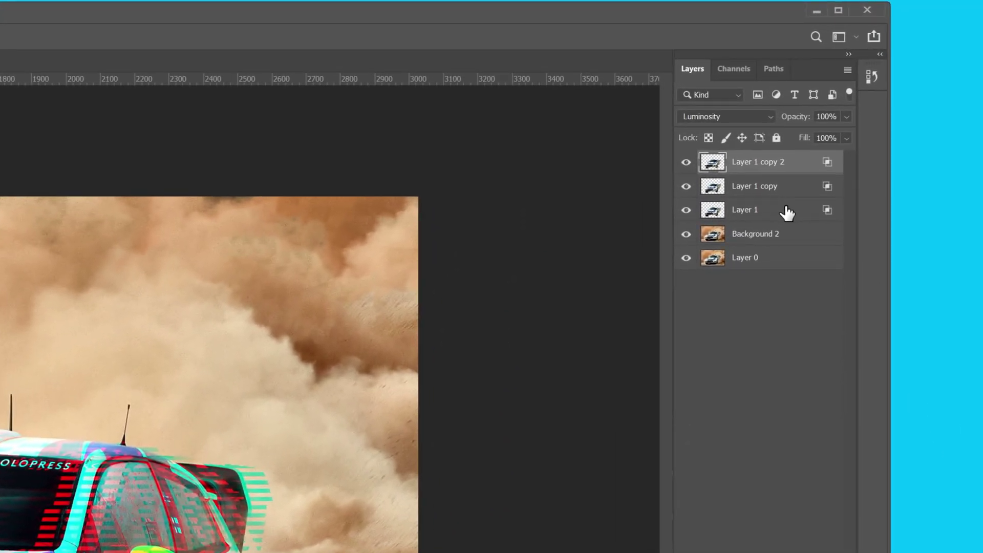
left_click(778, 192, "shift")
left_click(777, 219, "shift")
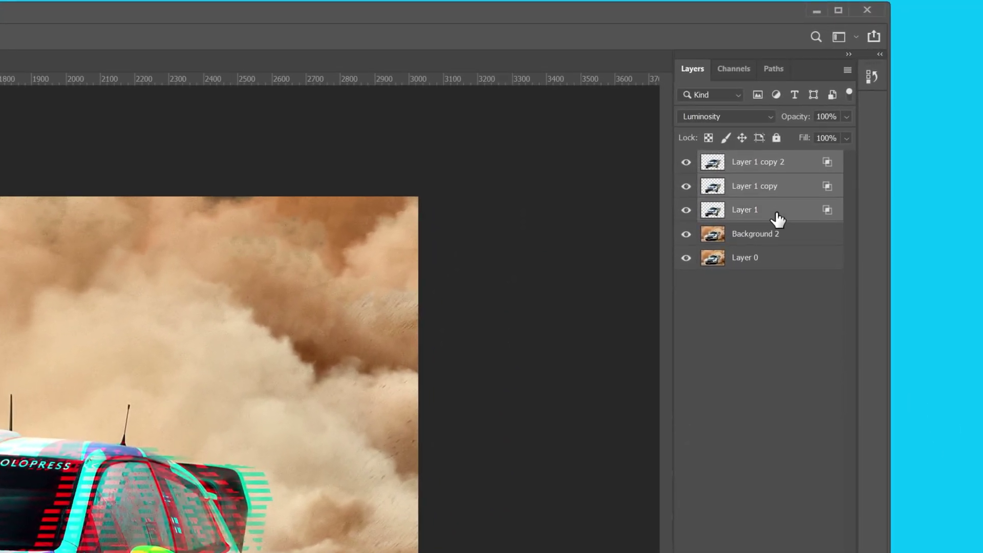
right_click(777, 213)
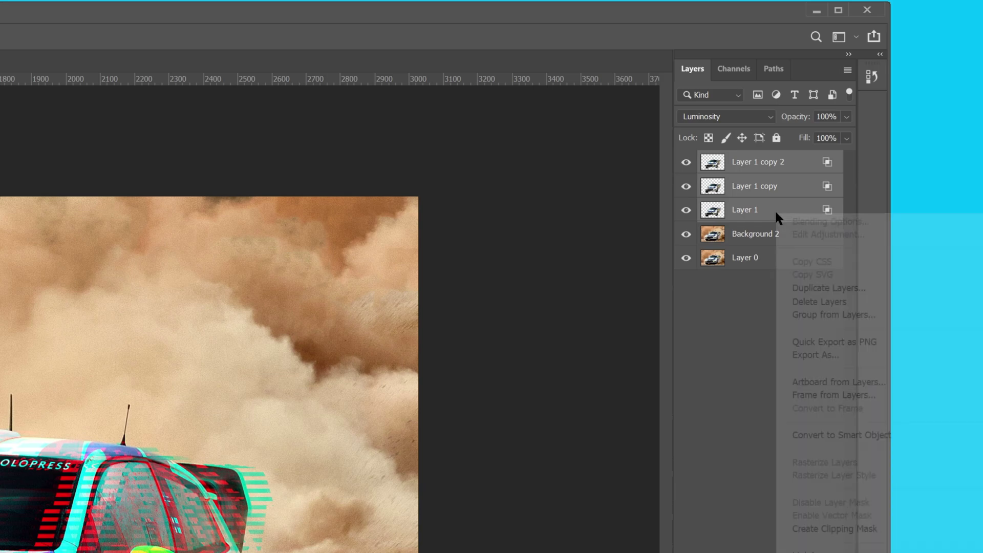
left_click(820, 288)
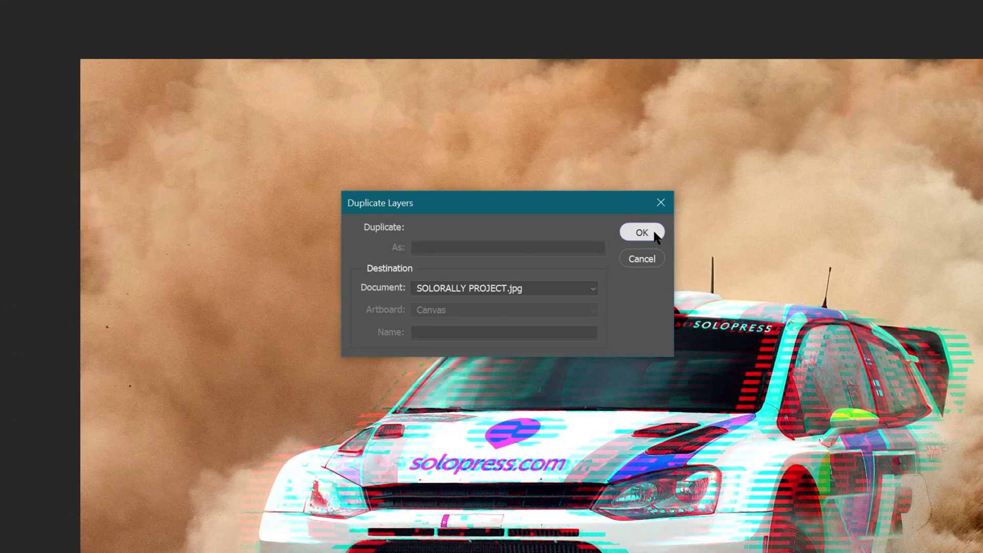
left_click(615, 237)
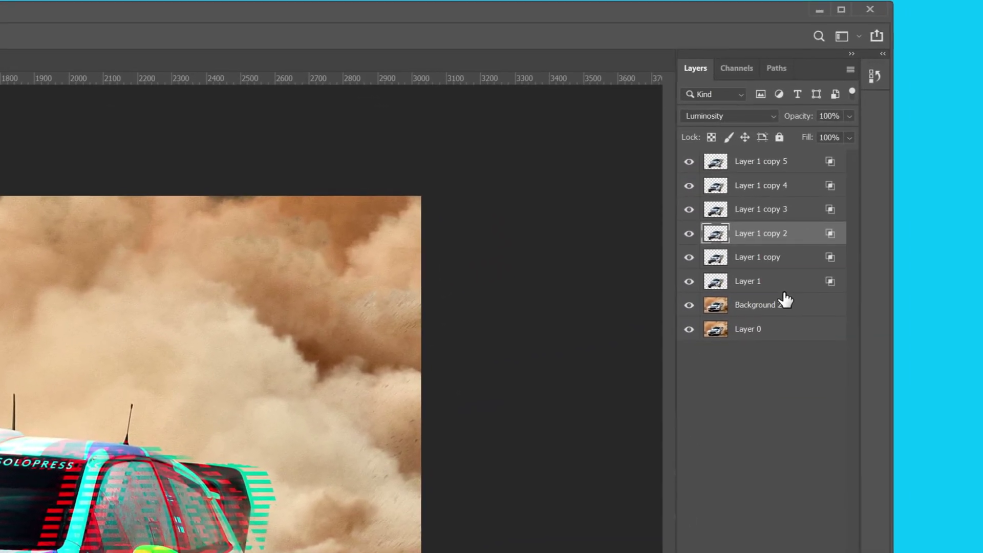
Group the original car layers into Group 1 and merge Background 2 with the copies.
left_click(776, 282, "shift")
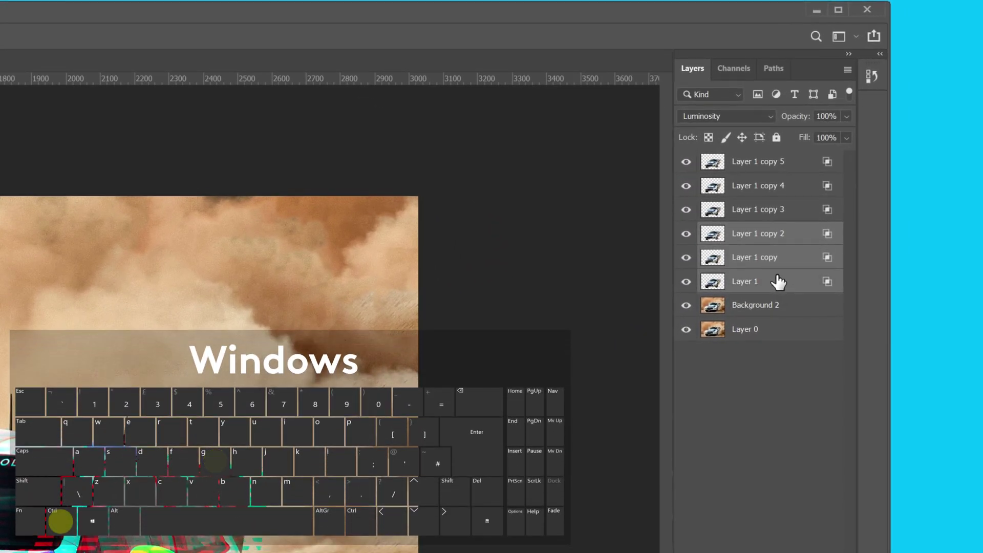
key("ctrl+g")
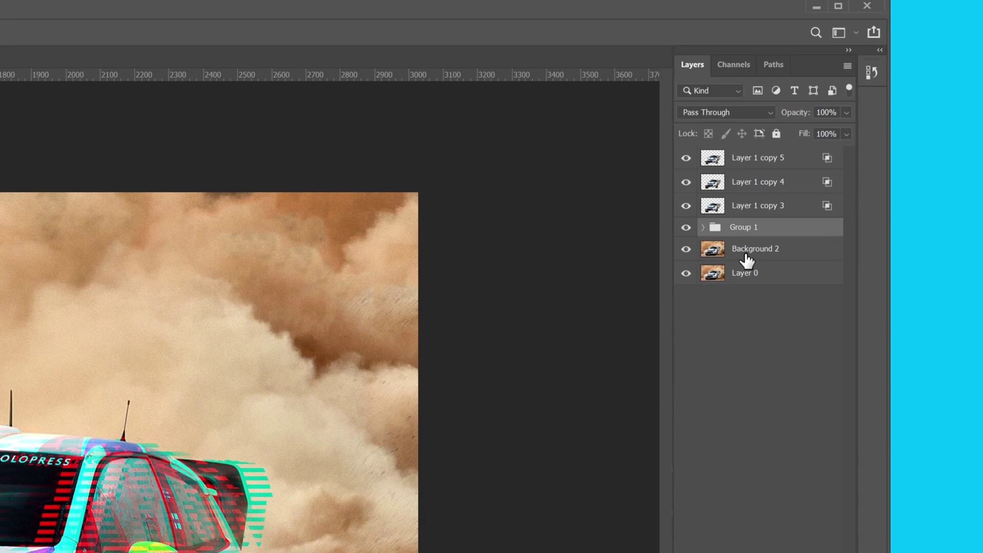
left_click_drag(752, 250, 772, 224)
left_click(779, 166, "shift")
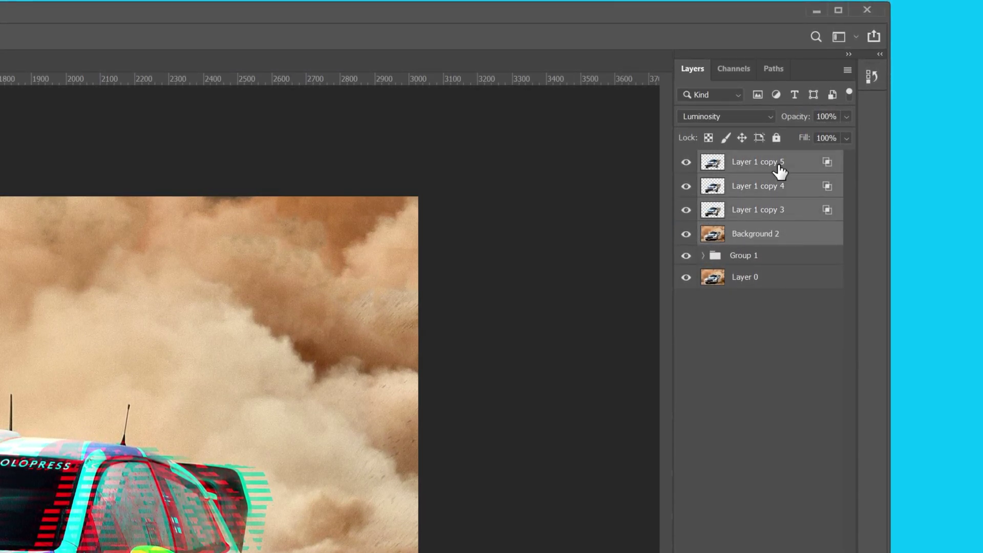
right_click(779, 167)
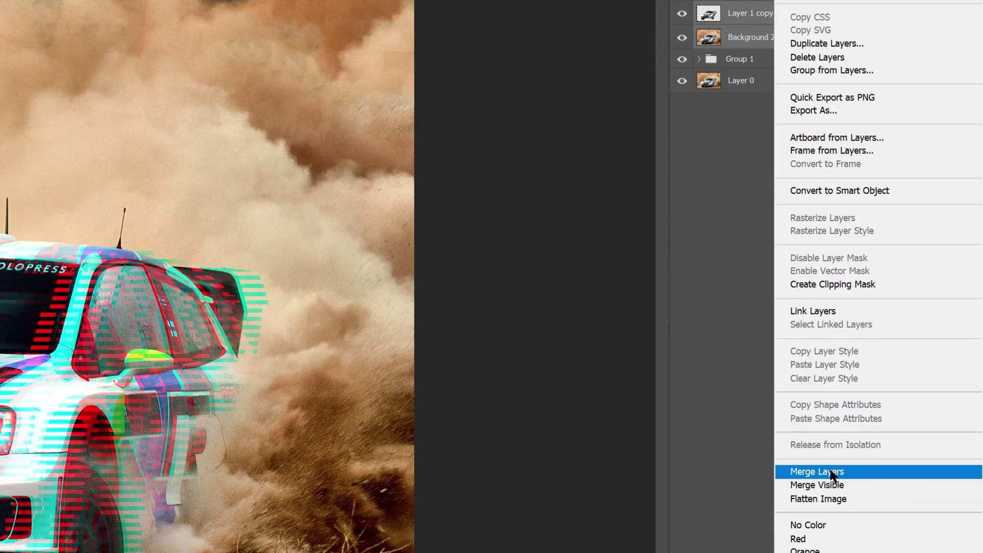
left_click(831, 474)
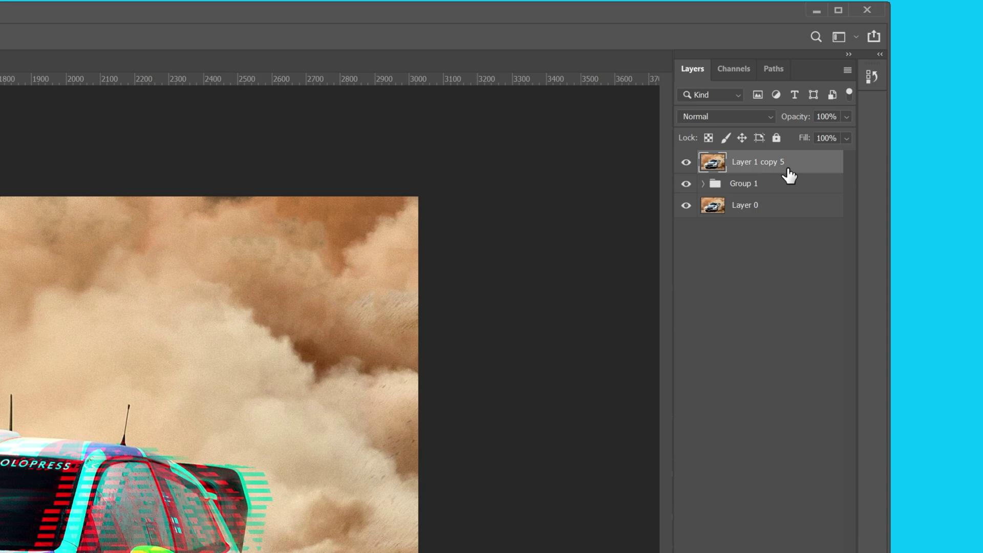
Duplicate the merged layer and mask the top copy to three thin strips: background, roof text, fog light.
key("ctrl+j")
key("ctrl+j")
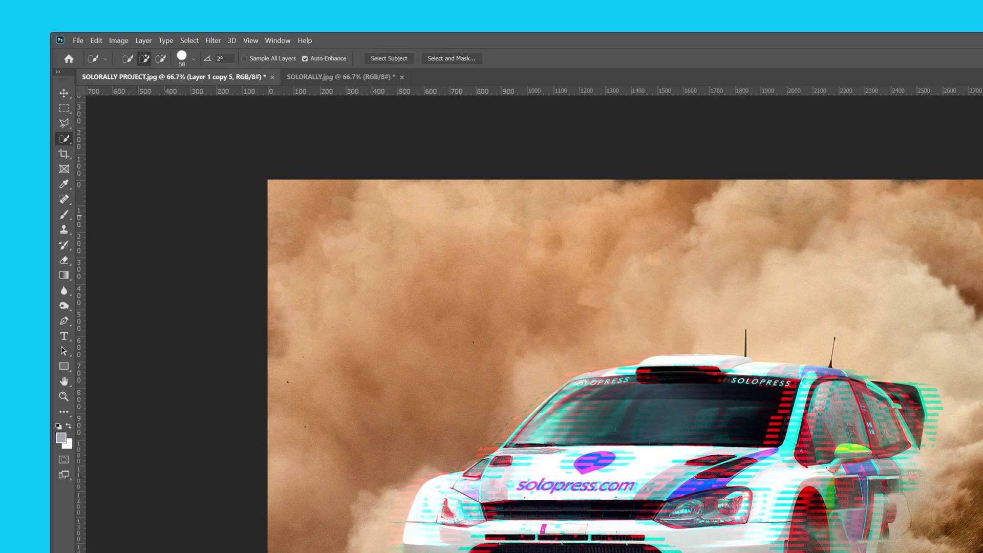
left_click(64, 108)
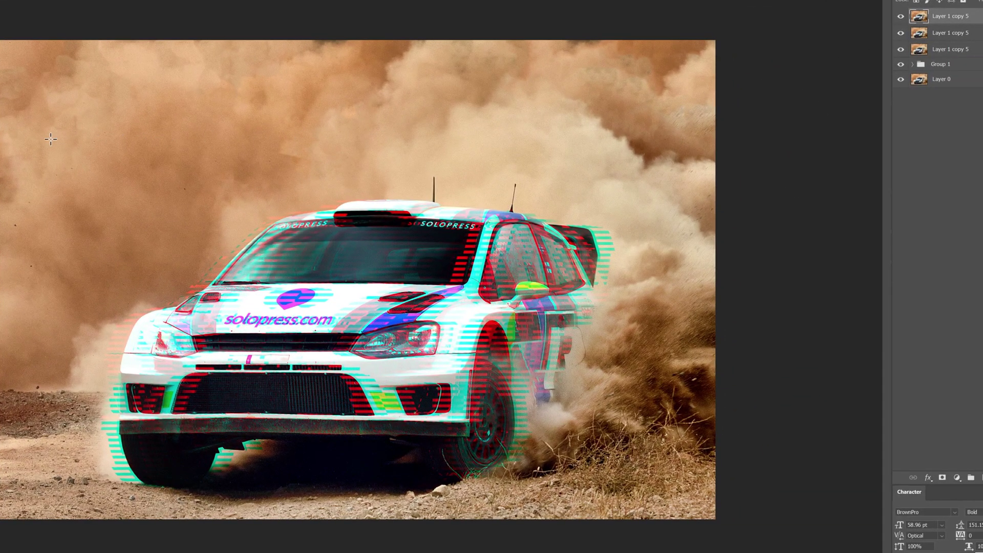
left_click_drag(51, 139, 229, 147)
left_click_drag(432, 221, 508, 231)
left_click_drag(109, 392, 163, 399)
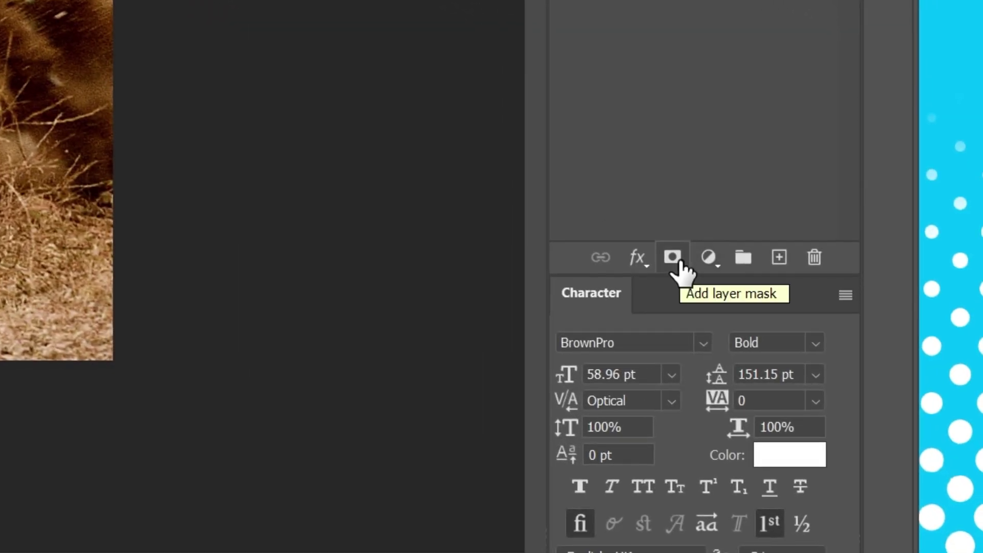
left_click(679, 263, "alt")
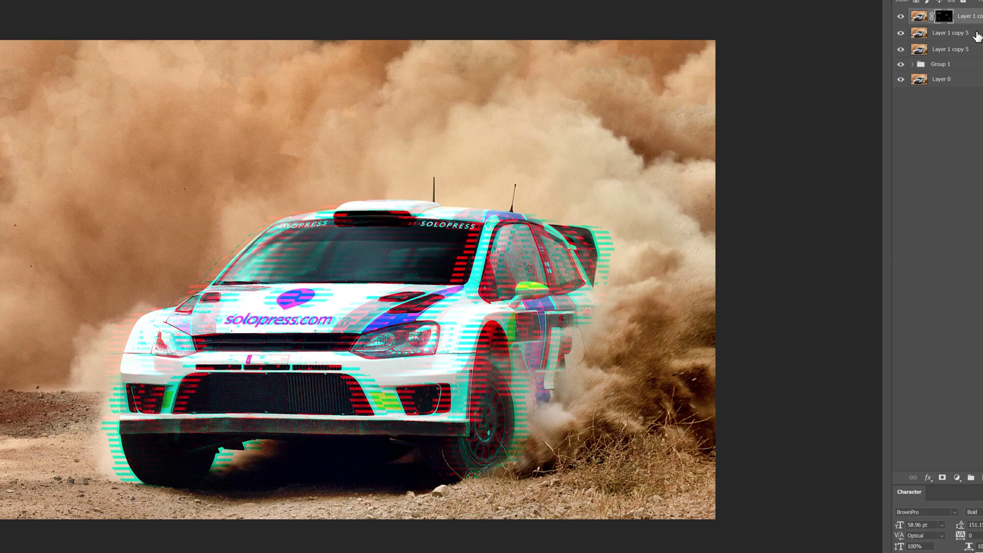
Mask the second copy to strips beside the roof, by the .com lettering and under the bumper.
left_click(977, 36)
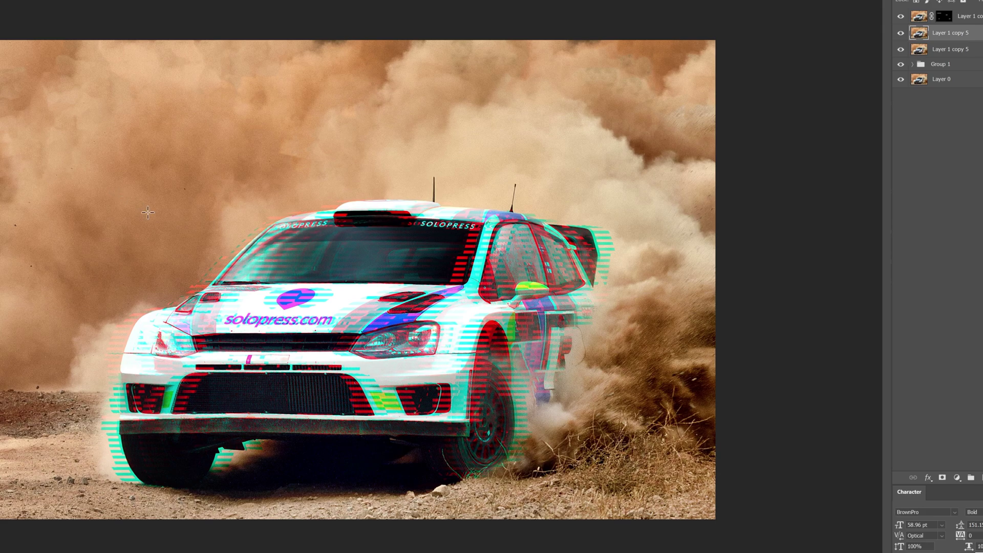
left_click_drag(158, 233, 275, 239)
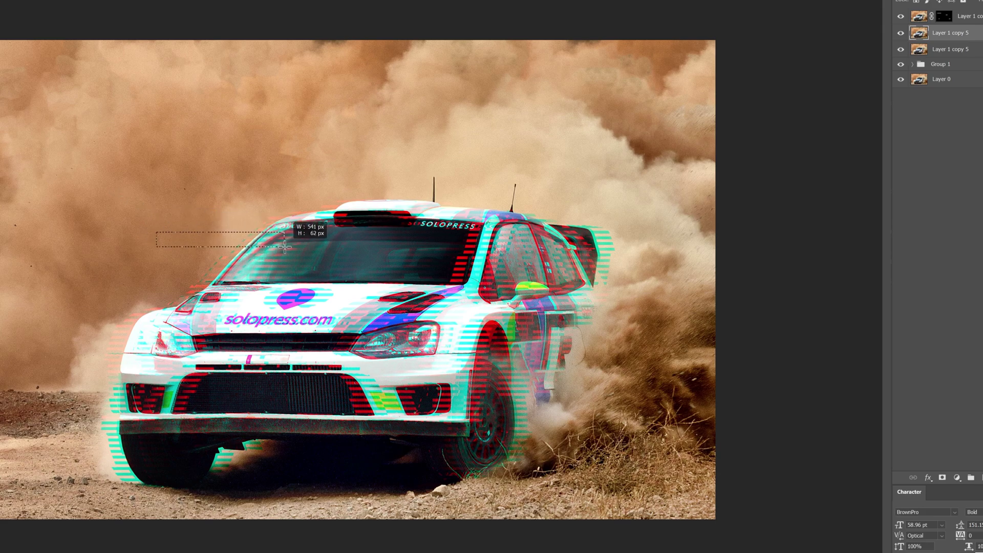
left_click_drag(267, 317, 346, 323)
left_click_drag(62, 424, 134, 434)
left_click(943, 479)
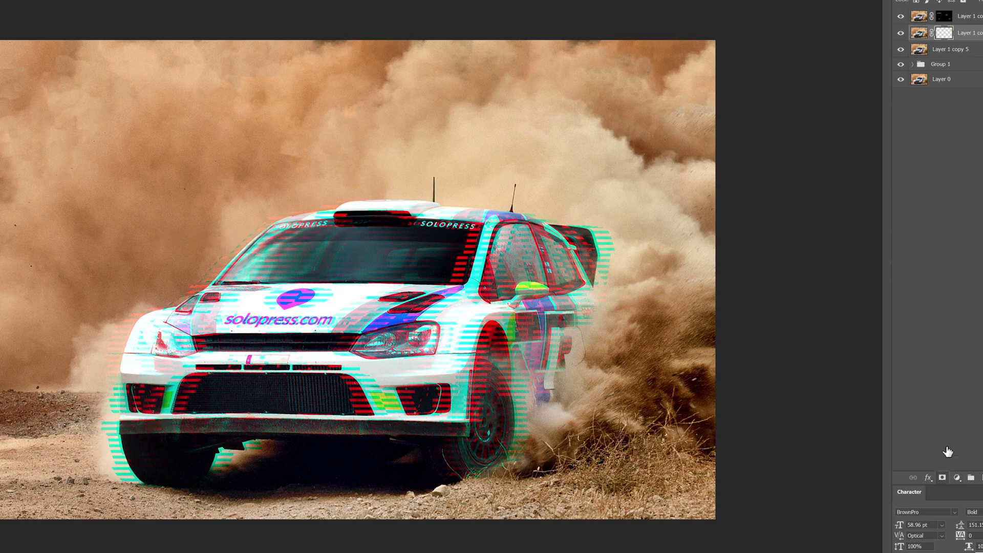
Mask the third copy to strips near the headlight, beside the car and near the top.
left_click(962, 50)
left_click_drag(447, 351, 487, 354)
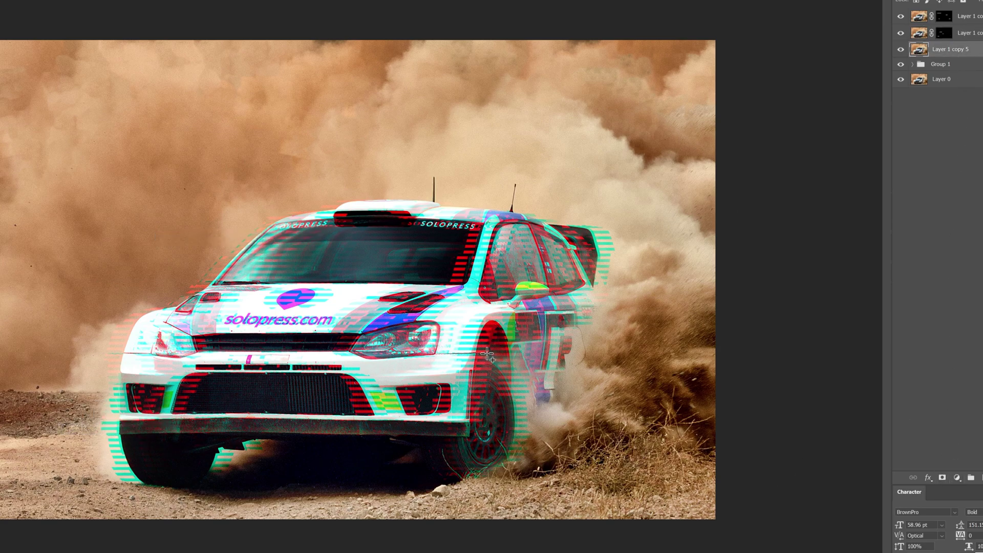
left_click_drag(579, 296, 660, 300)
left_click_drag(594, 50, 691, 56)
left_click(943, 478)
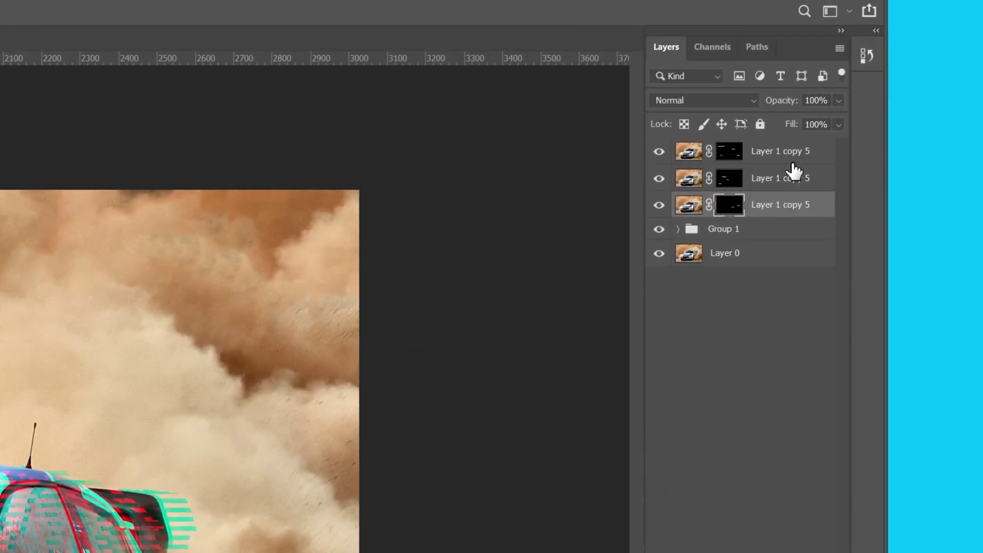
left_click(981, 20)
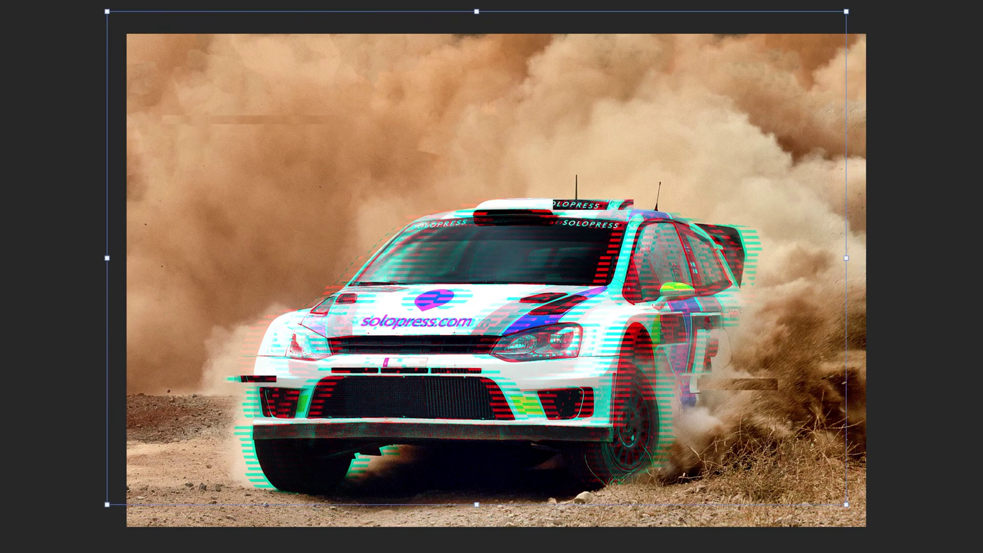
Offset the top strip layer up-left and the second strip layer right-down.
key("shift+Left")
key("shift+Up")
key("shift+Left")
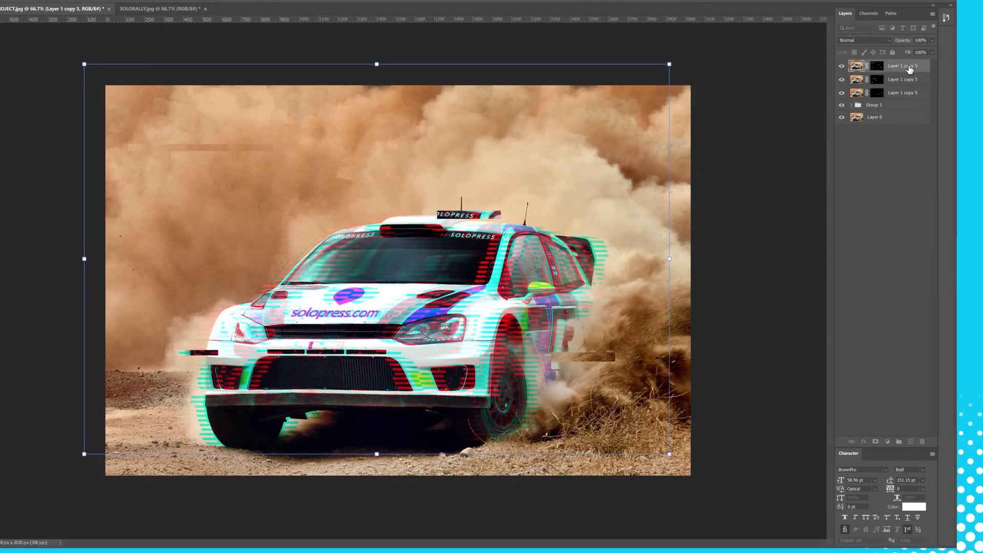
key("Return")
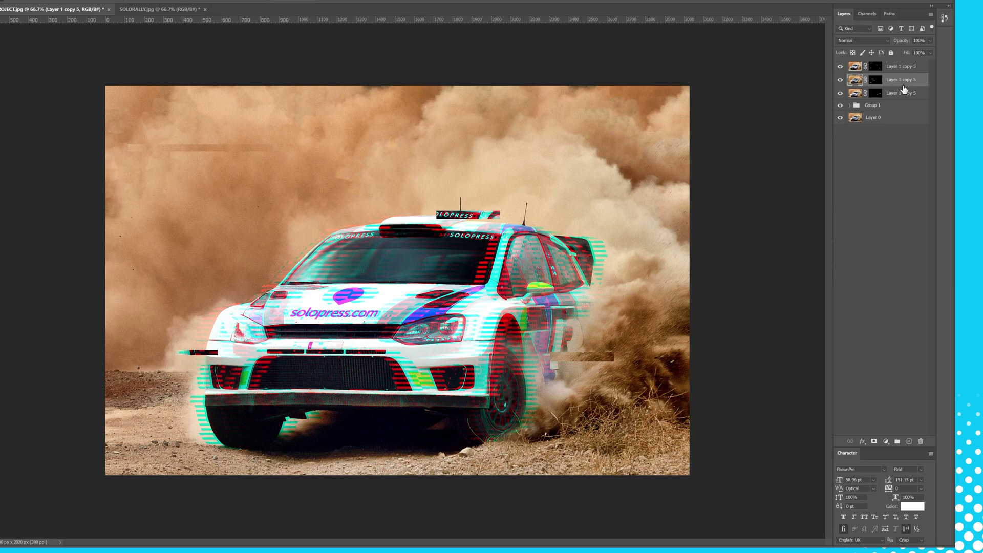
key("shift+Right")
key("shift+Down")
key("shift+Right")
key("shift+Down")
key("shift+Right")
key("shift+Down")
key("shift+Right")
key("shift+Down")
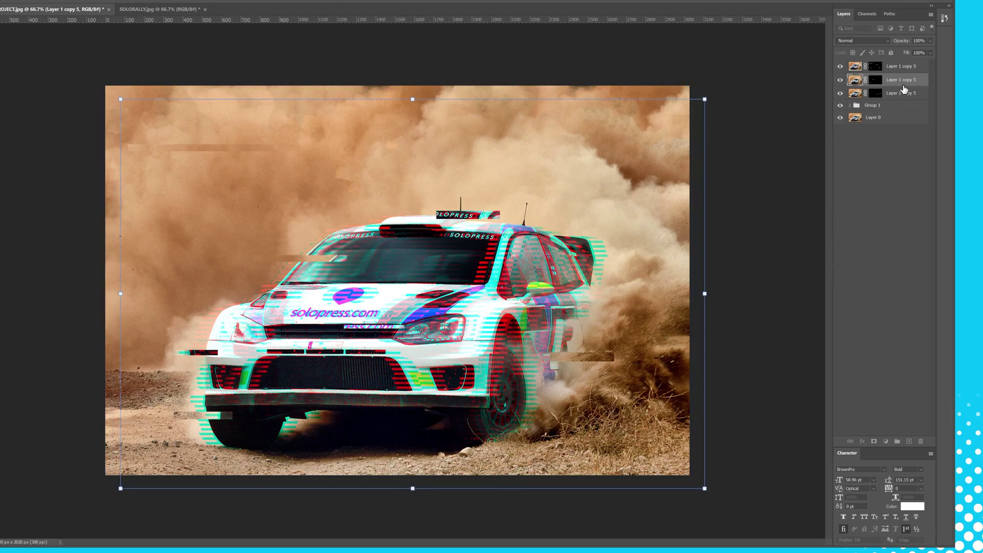
Shift the third strip layer several steps left and down.
left_click(904, 93)
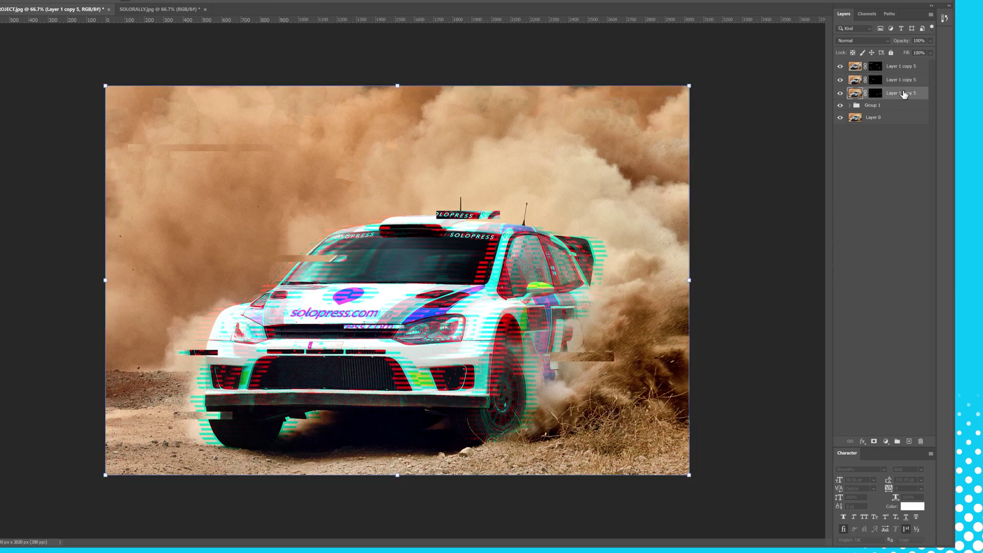
key("shift+Left")
key("shift+Left")
key("shift+Left")
key("shift+Left")
key("shift+Left")
key("shift+Left")
key("shift+Left")
key("shift+Left")
key("shift+Left")
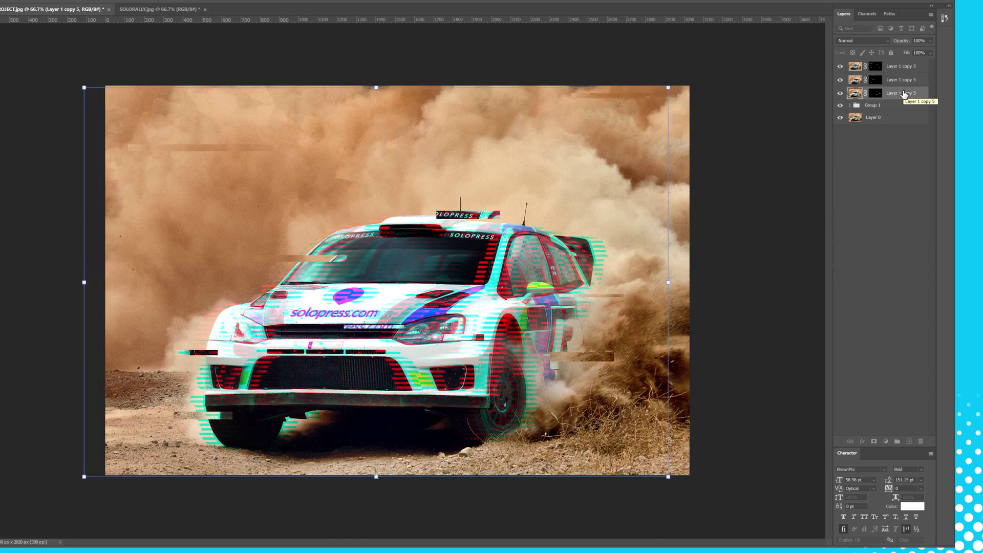
key("shift+Down")
key("shift+Down")
key("shift+Down")
key("shift+Left")
key("shift+Down")
key("shift+Left")
key("shift+Down")
key("shift+Left")
key("shift+Down")
key("shift+Left")
key("shift+Down")
key("shift+Left")
key("shift+Down")
key("shift+Left")
key("shift+Down")
key("shift+Left")
key("shift+Down")
key("shift+Left")
key("shift+Down")
key("shift+Down")
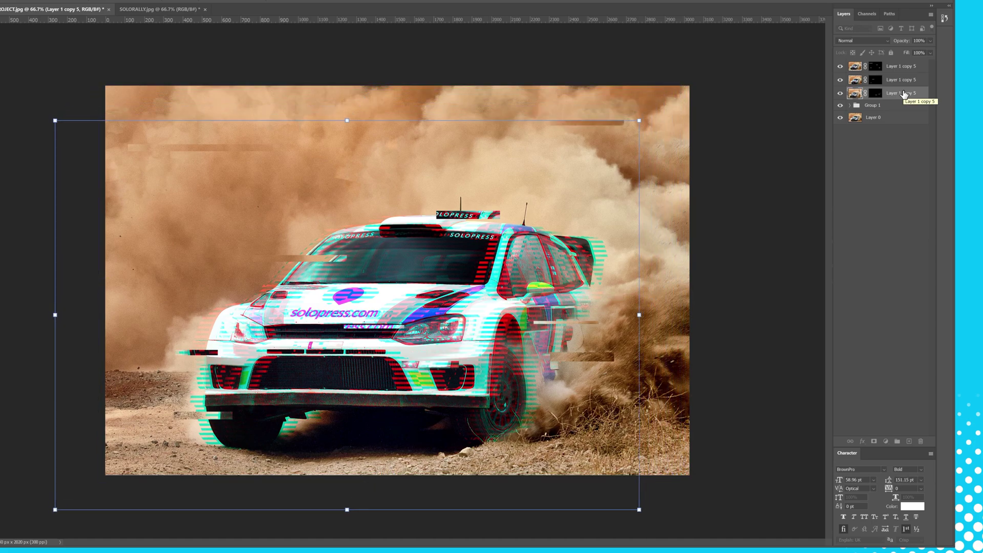
key("shift+Left")
key("shift+Down")
key("shift+Left")
key("shift+Down")
key("shift+Left")
key("shift+Down")
key("shift+Left")
key("shift+Down")
key("shift+Left")
key("shift+Down")
key("shift+Left")
key("shift+Left")
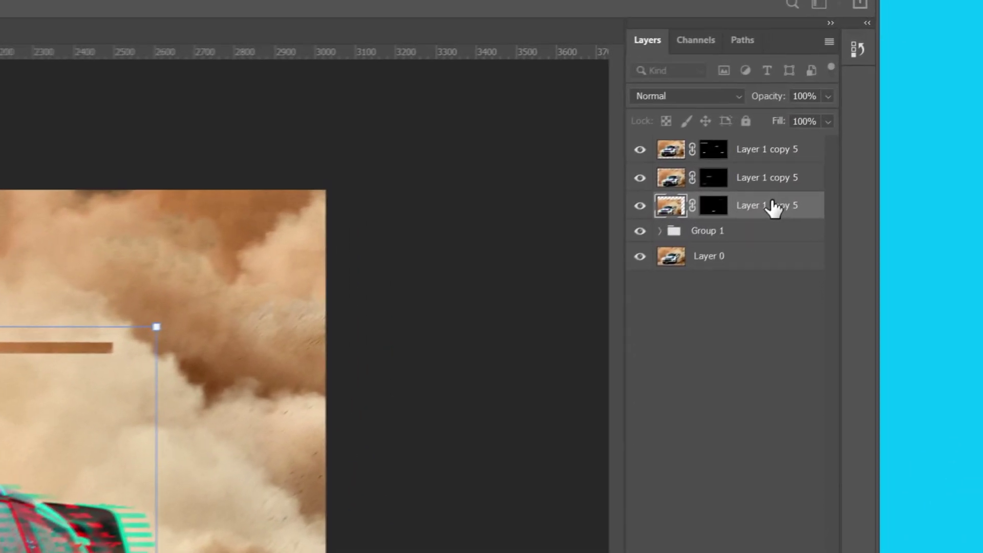
key("shift+Left")
key("shift+Down")
key("shift+Left")
key("shift+Down")
key("shift+Left")
key("shift+Down")
key("shift+Left")
key("shift+Down")
key("shift+Left")
key("shift+Down")
Commit the third strip's offset and merge the three strip layers into one smart object.
key("Return")
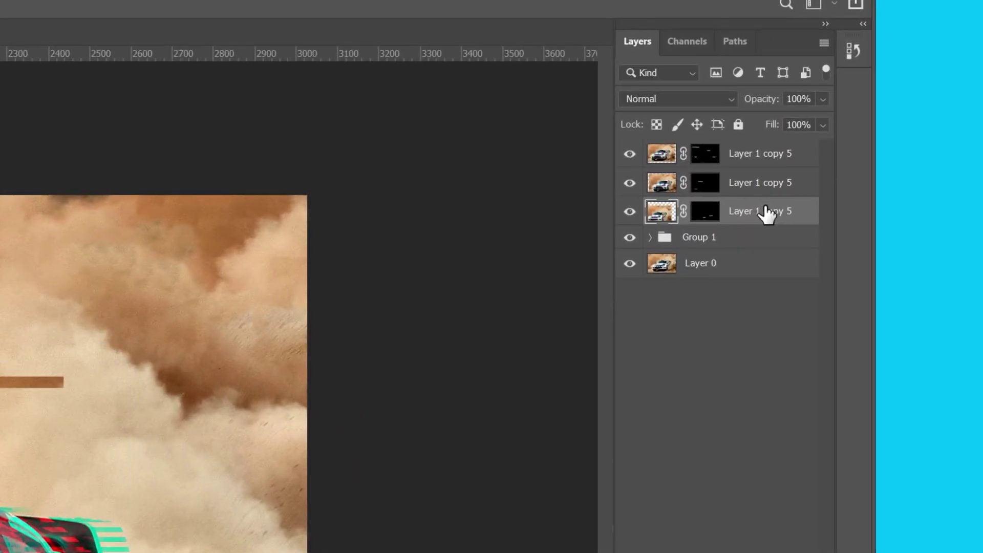
left_click(777, 158, "shift")
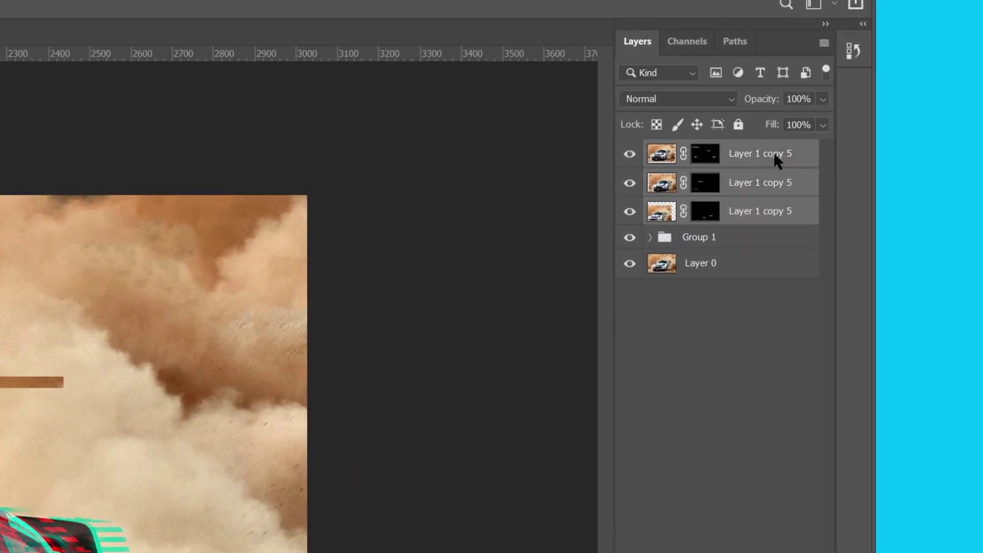
right_click(773, 152)
left_click(864, 420)
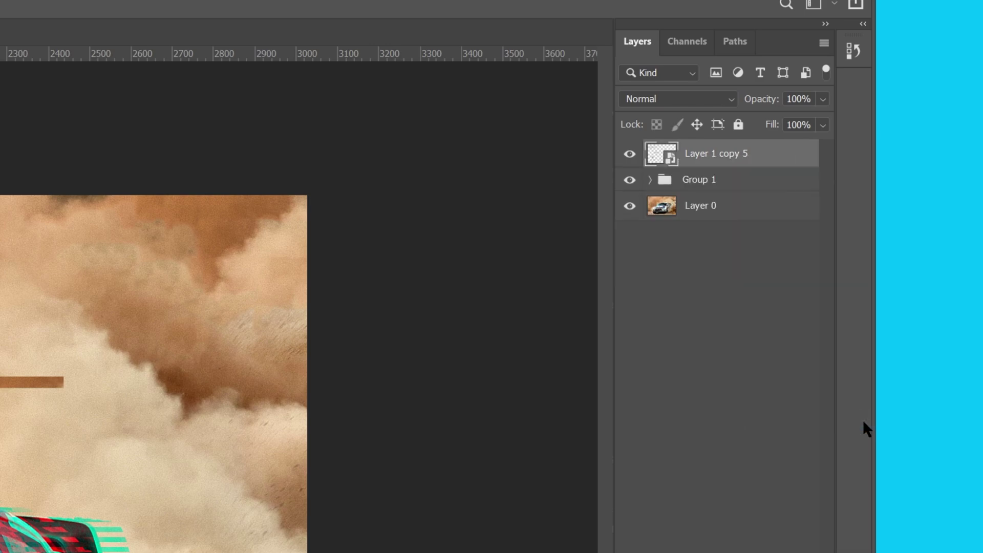
Blend the strip smart object in Color Burn at 48% fill and place it below Group 1.
left_click(731, 99)
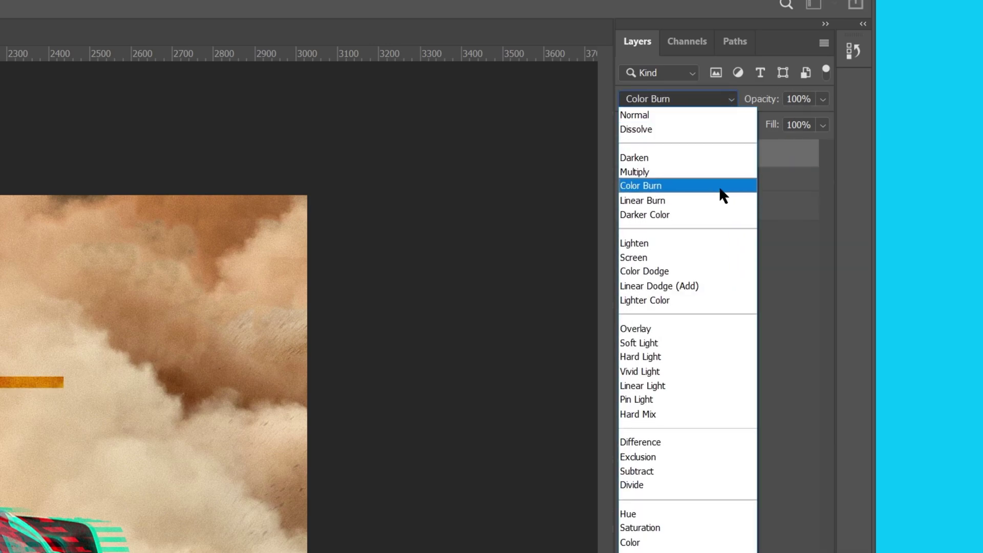
left_click(720, 187)
left_click(821, 125)
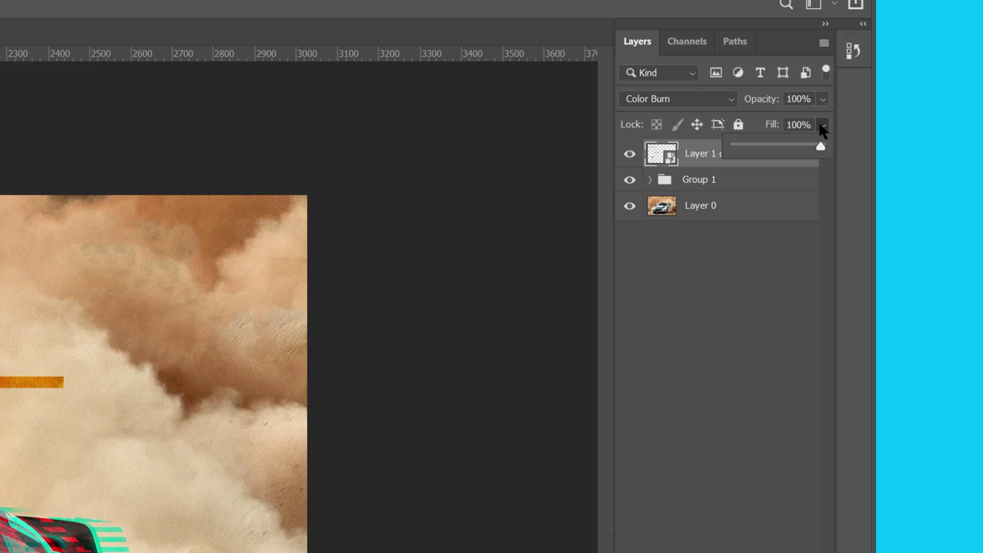
left_click(774, 146)
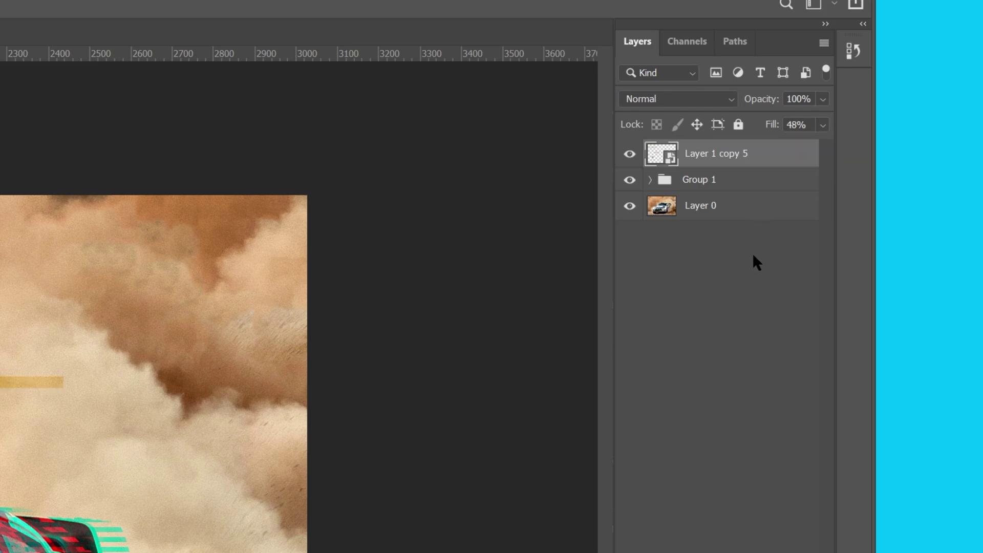
left_click_drag(732, 163, 730, 183)
left_click_drag(874, 104, 877, 111)
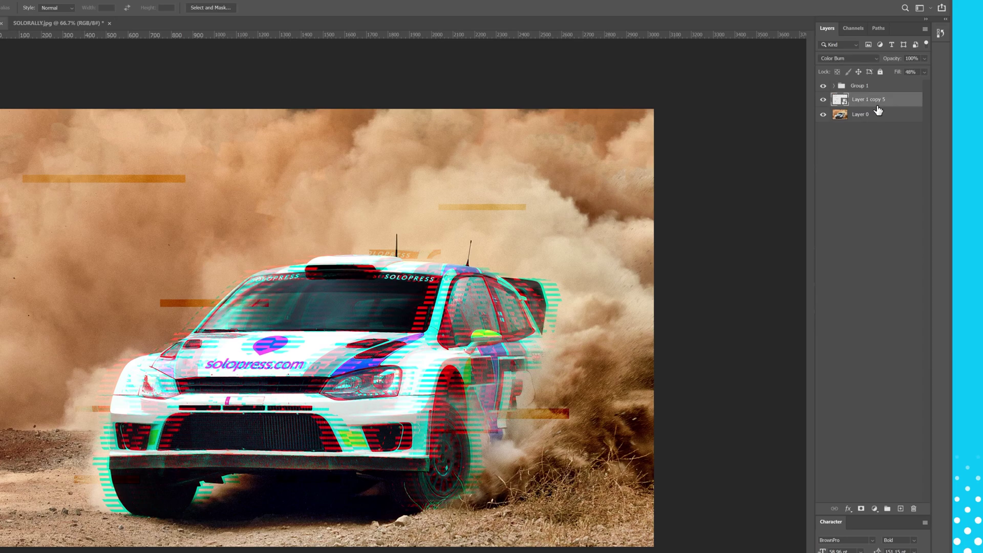
Add a new top layer with a Solid Color fill and bring up Add Noise for it.
left_click(877, 335)
left_click(902, 510)
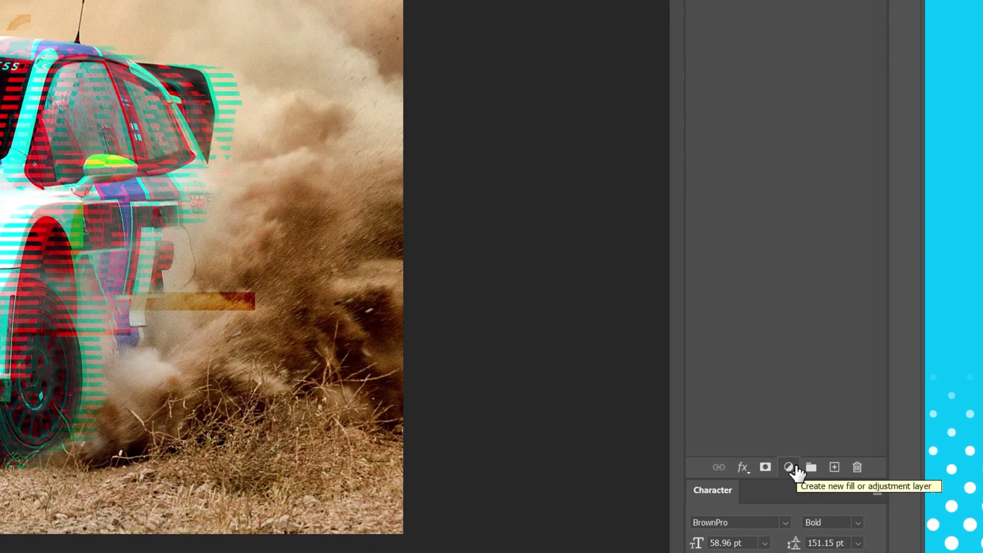
left_click(875, 509)
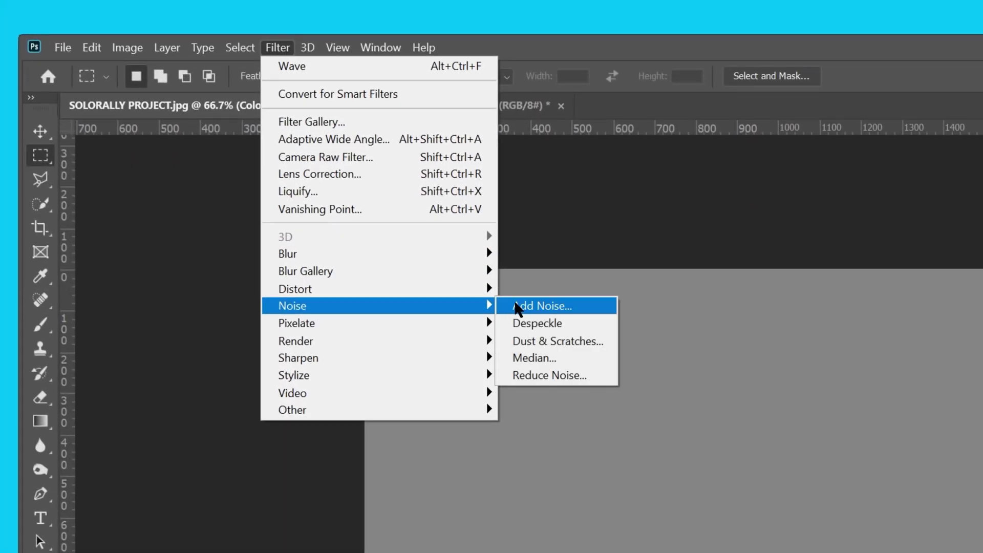
left_click(518, 306)
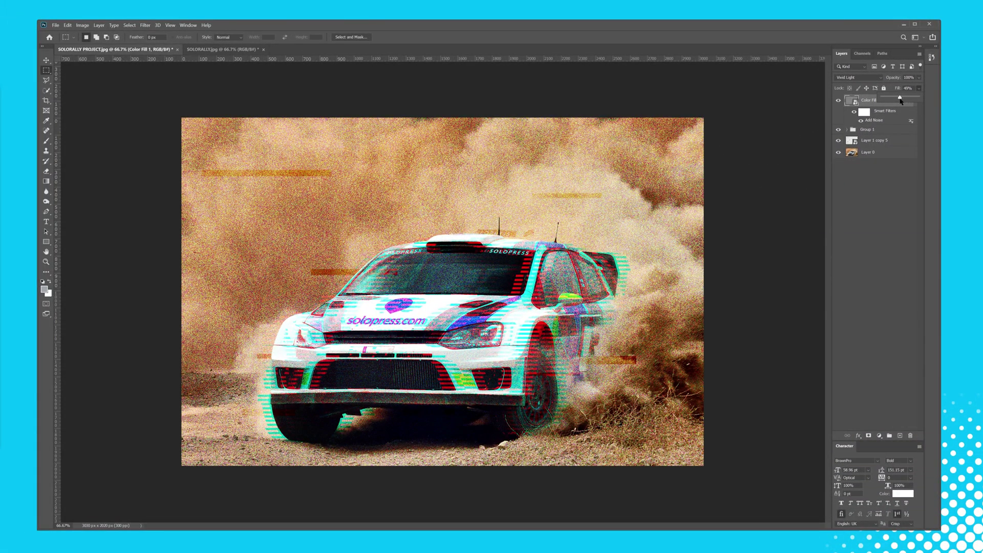
left_click(881, 180)
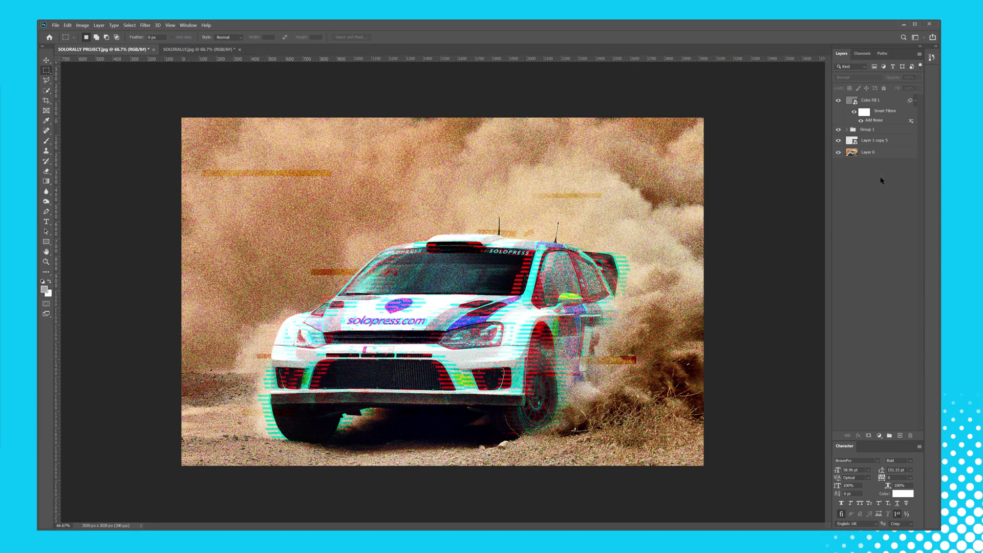